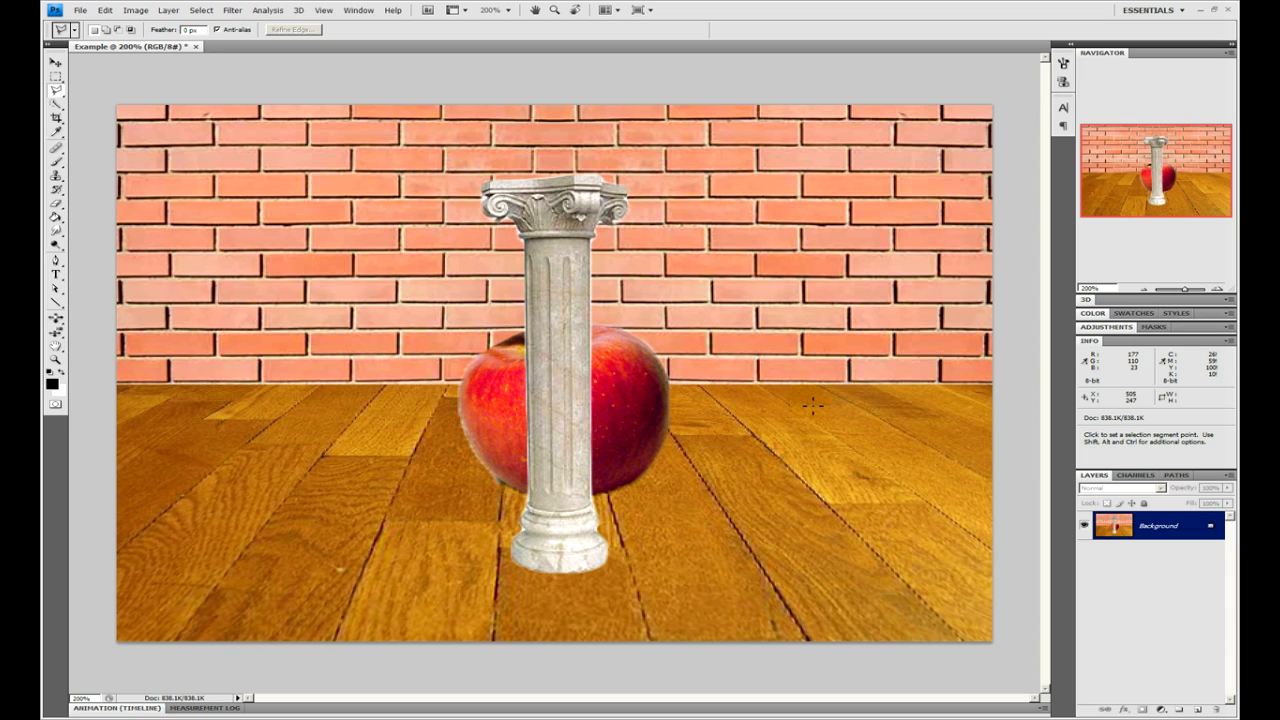
- Outline the whole pillar, from capital to base, with a Polygonal Lasso selection
{"action": "left_click", "coordinate": [592, 176]}
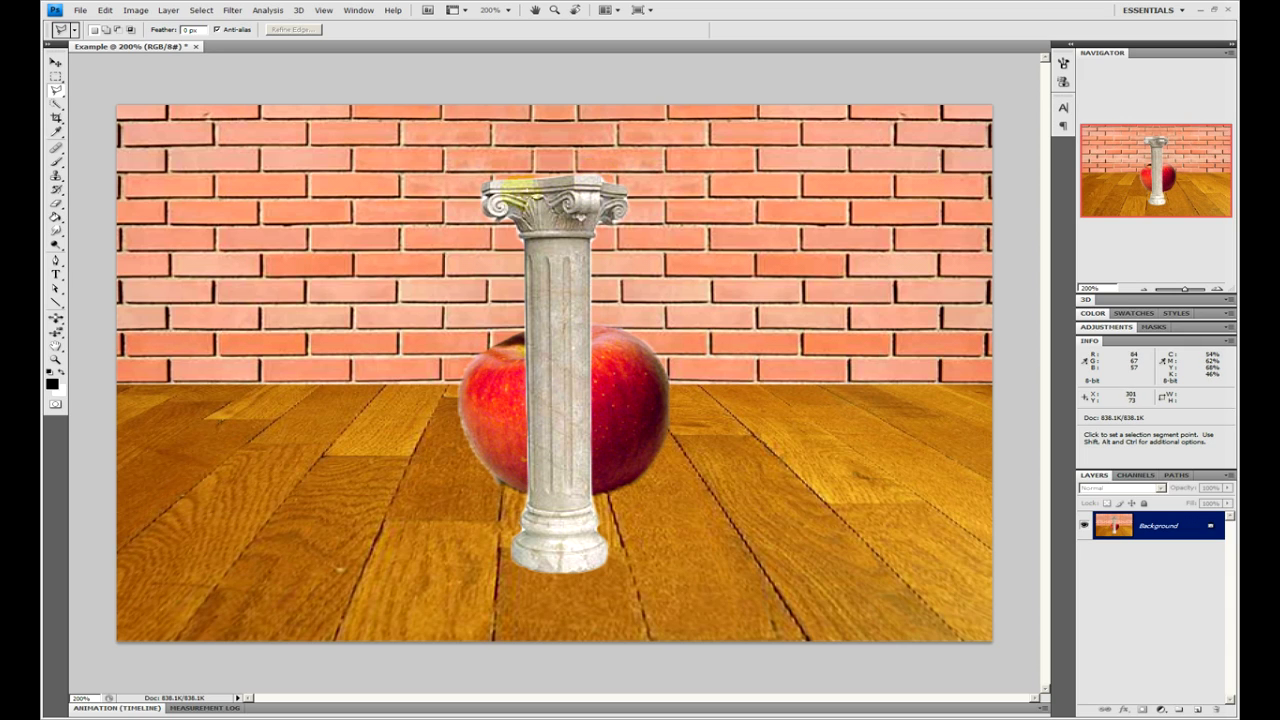
{"action": "left_click", "coordinate": [490, 163]}
{"action": "left_click", "coordinate": [57, 91]}
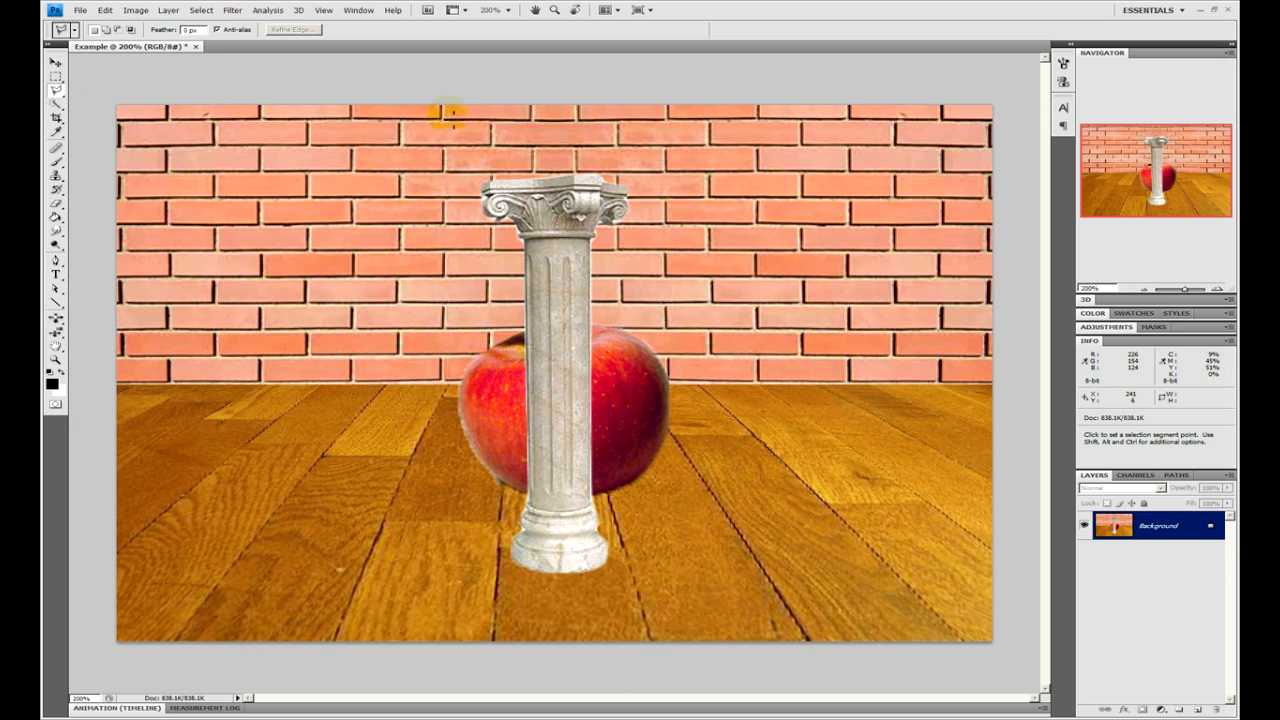
{"action": "left_click", "coordinate": [533, 181]}
{"action": "left_click", "coordinate": [580, 168]}
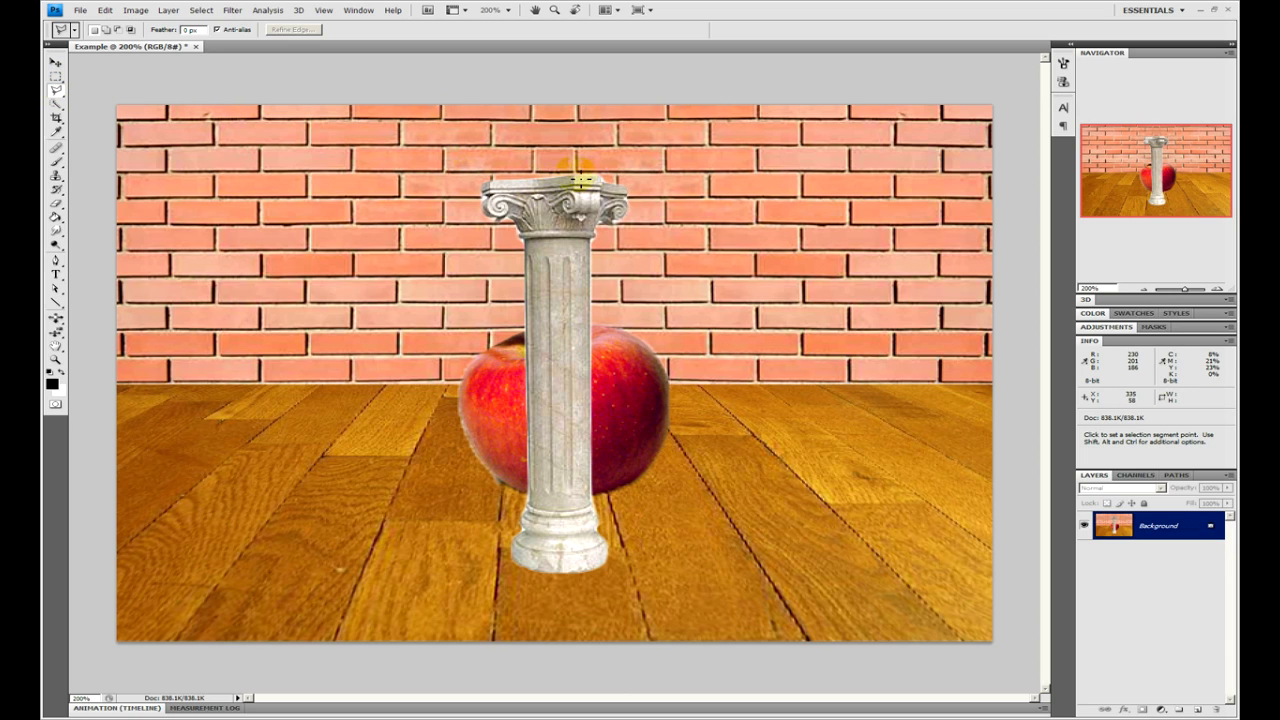
{"action": "left_click", "coordinate": [492, 207]}
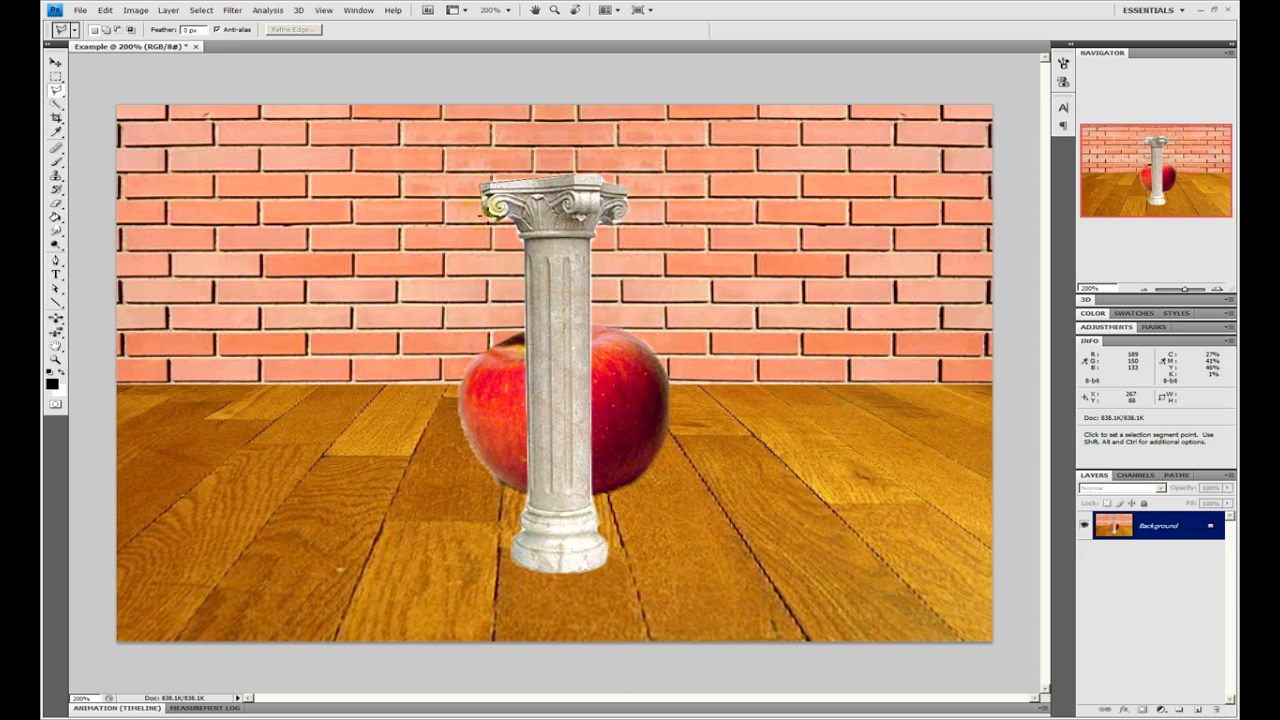
{"action": "left_click", "coordinate": [512, 230]}
{"action": "left_click", "coordinate": [527, 507]}
{"action": "left_click", "coordinate": [515, 562]}
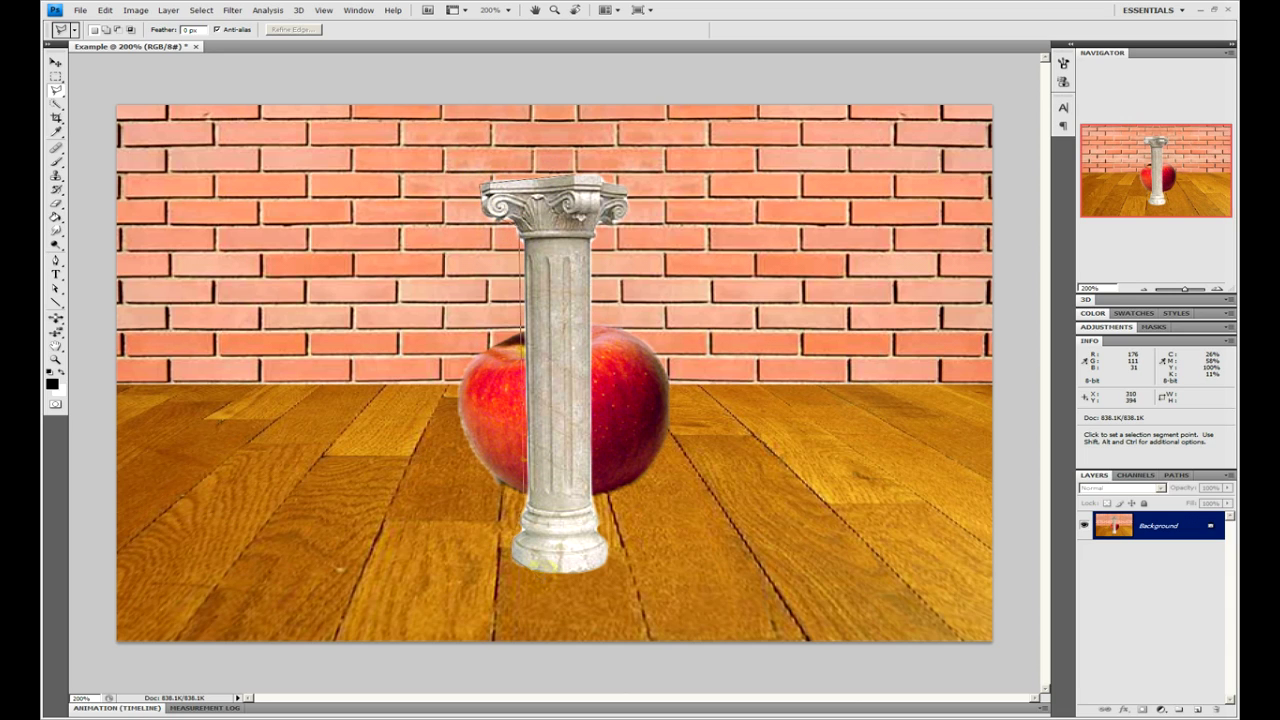
{"action": "left_click", "coordinate": [591, 524]}
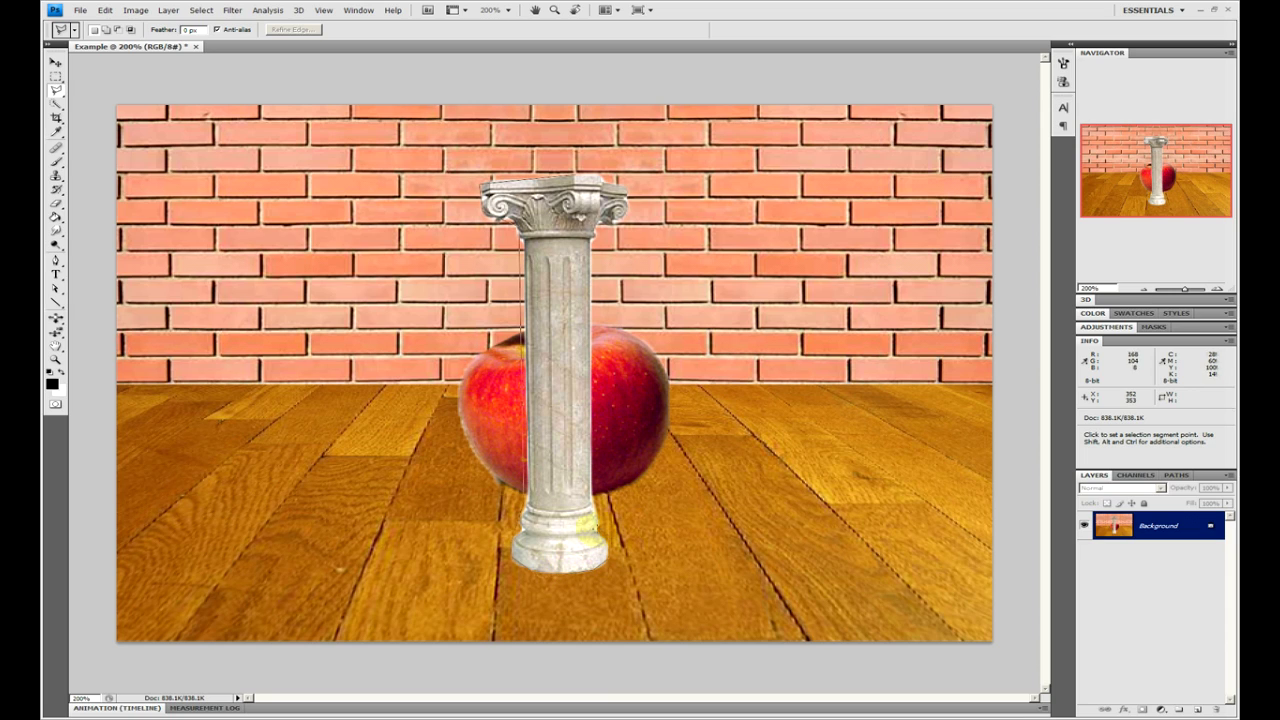
{"action": "left_click", "coordinate": [594, 237]}
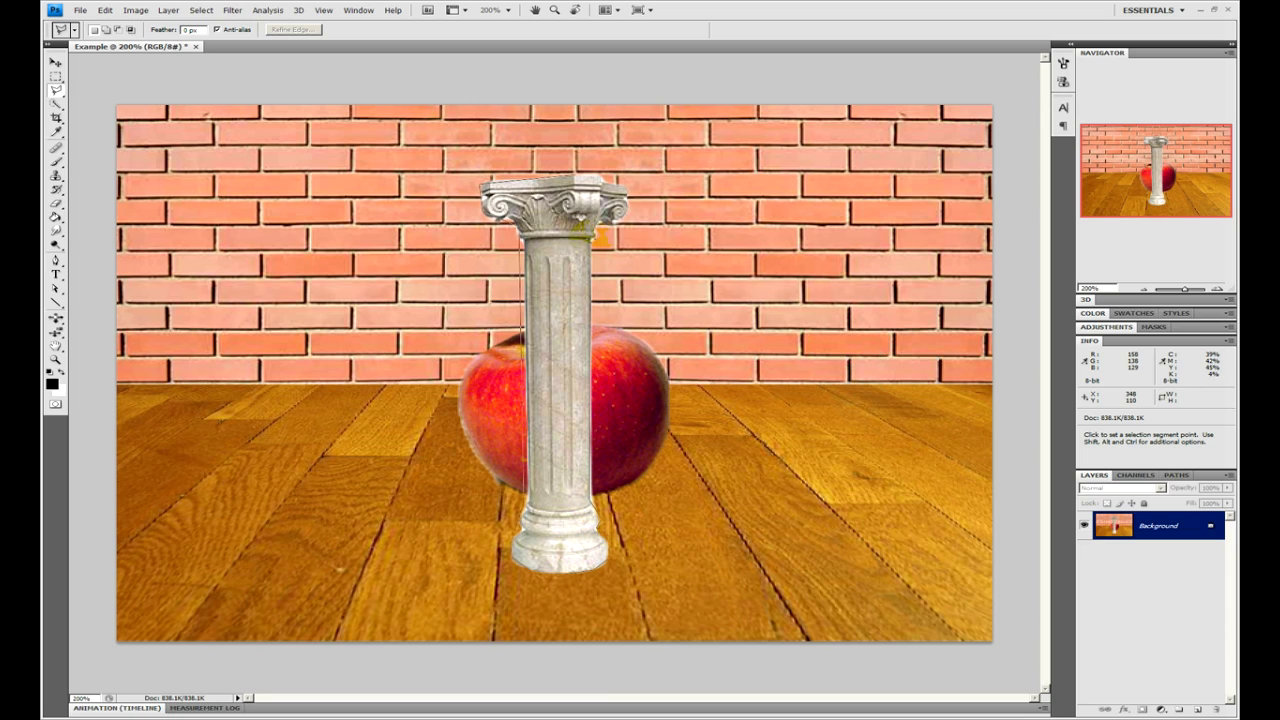
{"action": "left_click", "coordinate": [607, 212]}
{"action": "left_click", "coordinate": [620, 214]}
{"action": "left_click", "coordinate": [627, 204]}
{"action": "left_click", "coordinate": [627, 186]}
{"action": "left_click", "coordinate": [578, 176]}
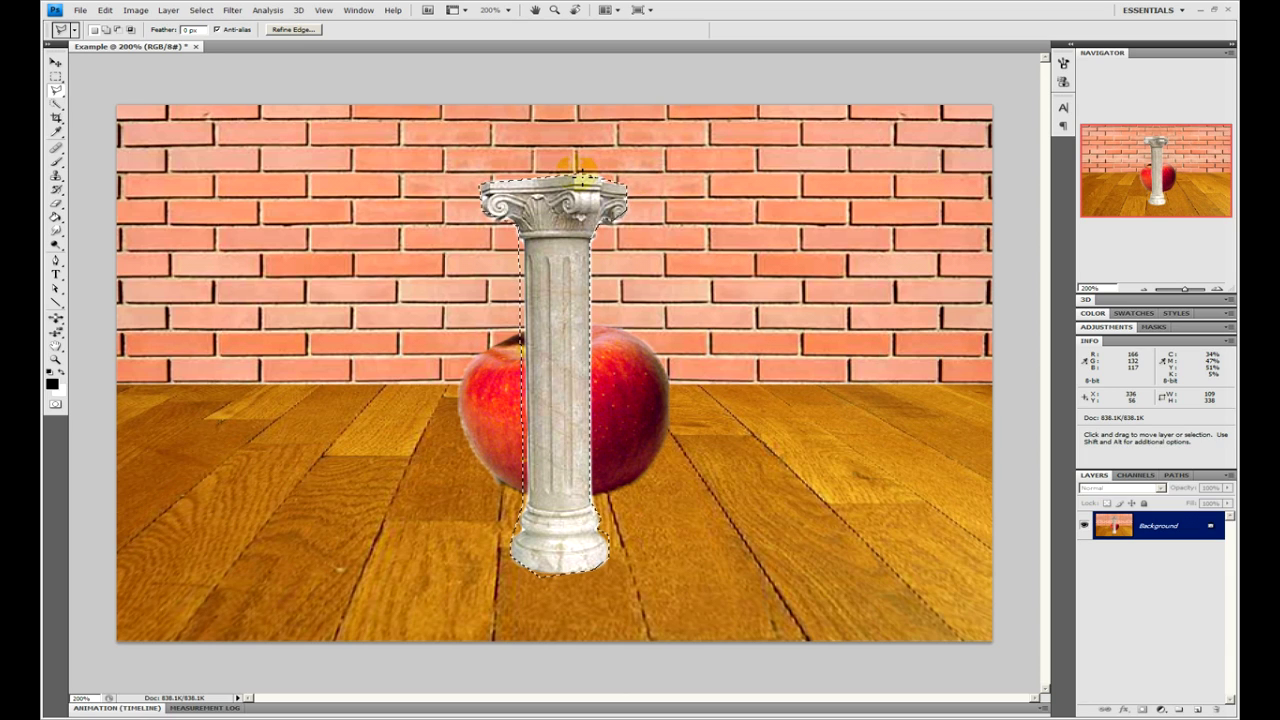
- Copy the selected pillar onto a new layer, then briefly hide the Background to check the cut-out
{"action": "left_click", "coordinate": [1199, 709]}
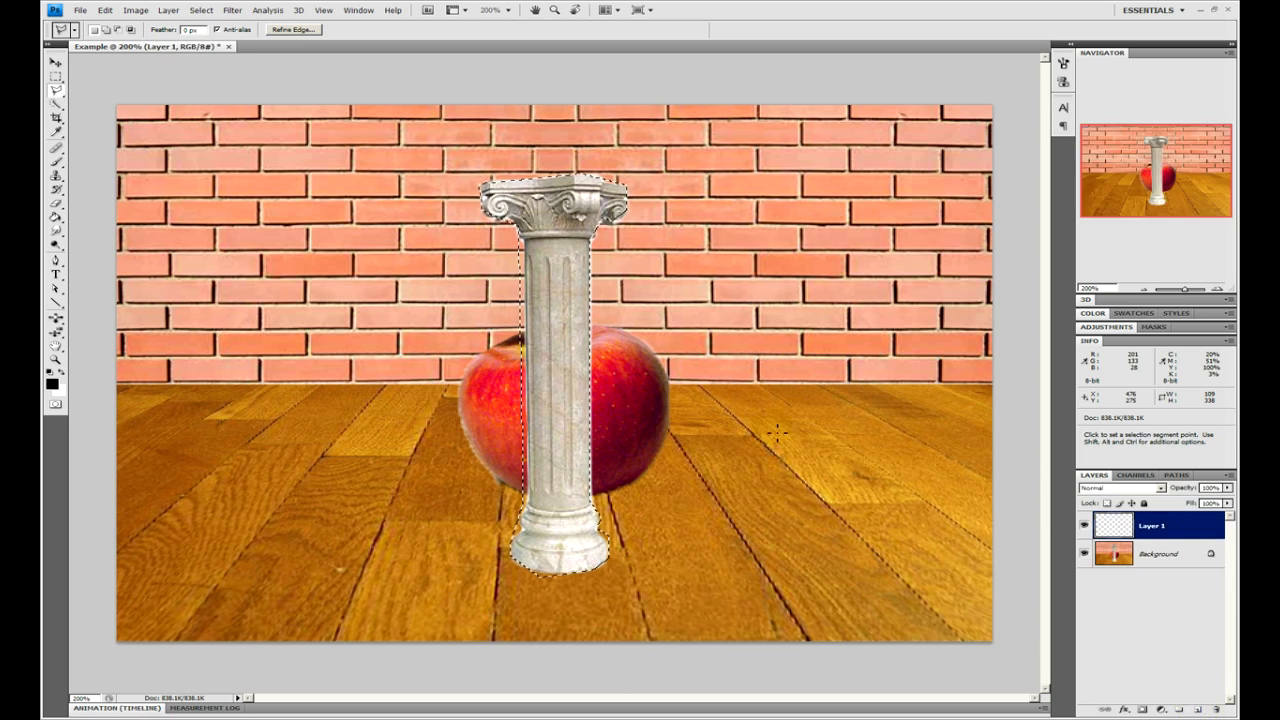
{"action": "key", "text": "ctrl+v"}
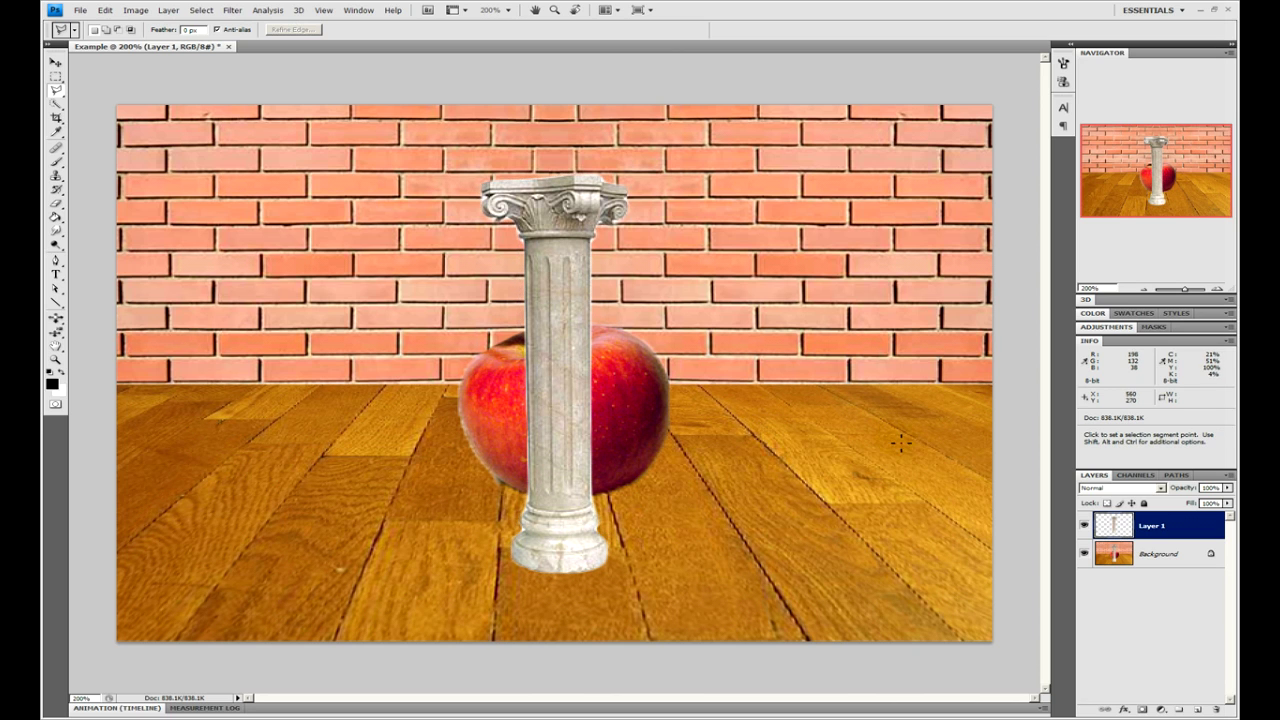
{"action": "left_click", "coordinate": [1085, 554]}
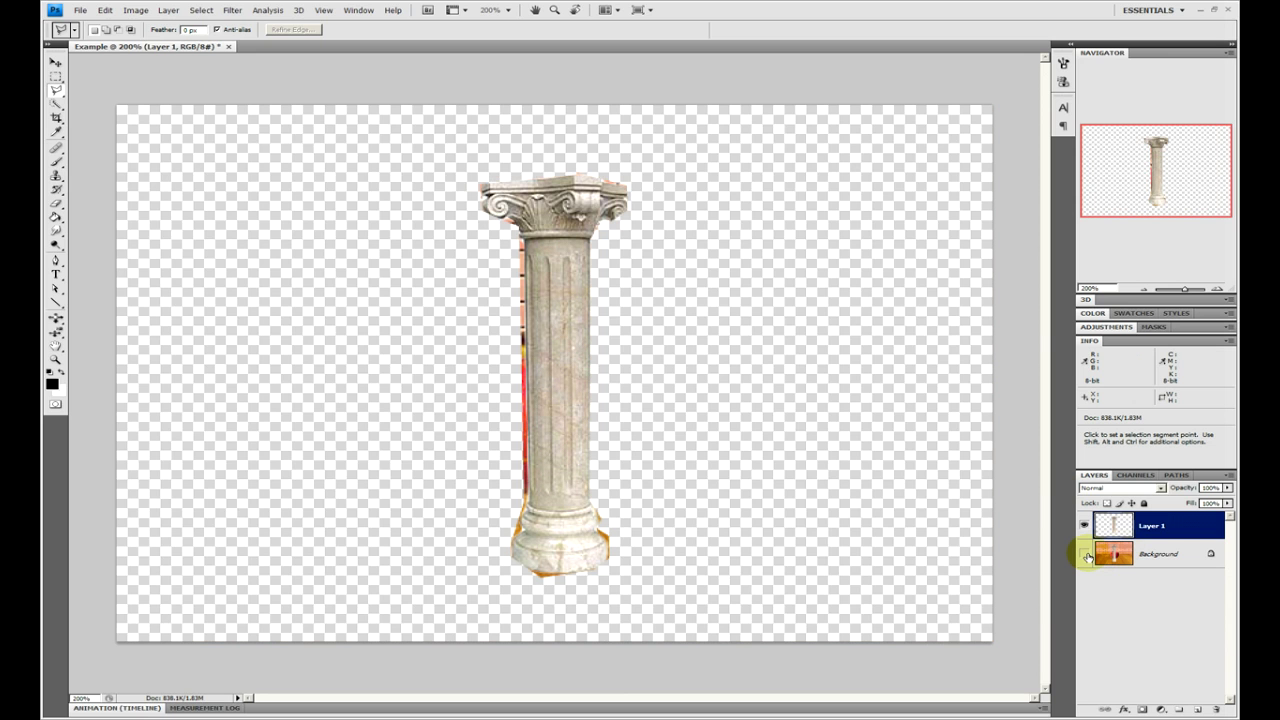
{"action": "left_click", "coordinate": [1085, 554]}
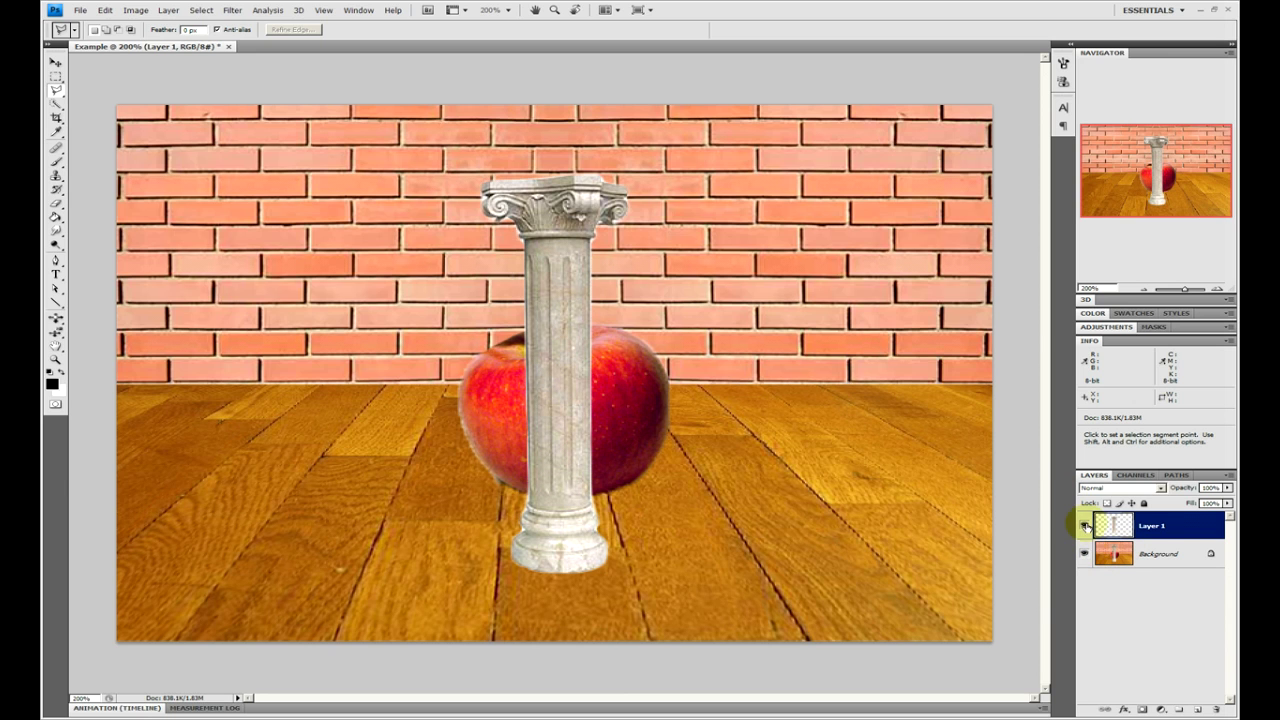
- Load the pillar layer's outline, hide that layer, fill the outline with black on the Background and deselect
{"action": "left_click", "coordinate": [1110, 525], "text": "ctrl"}
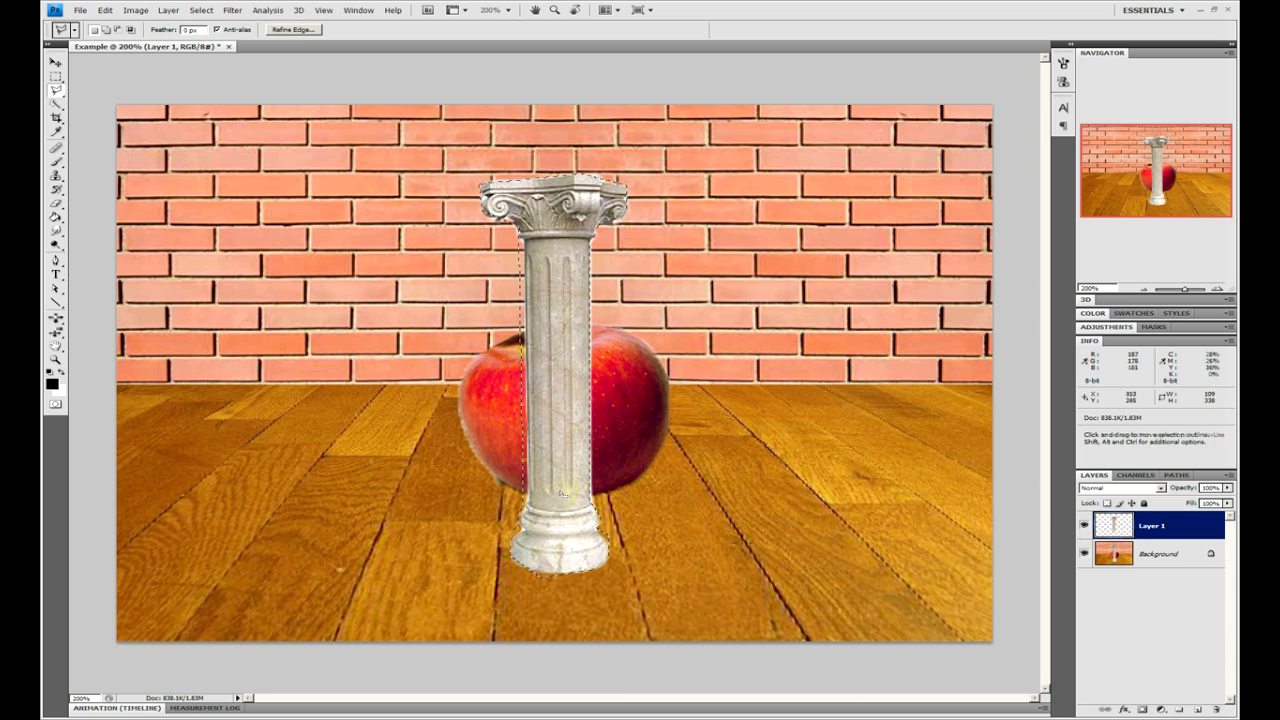
{"action": "left_click", "coordinate": [1185, 554]}
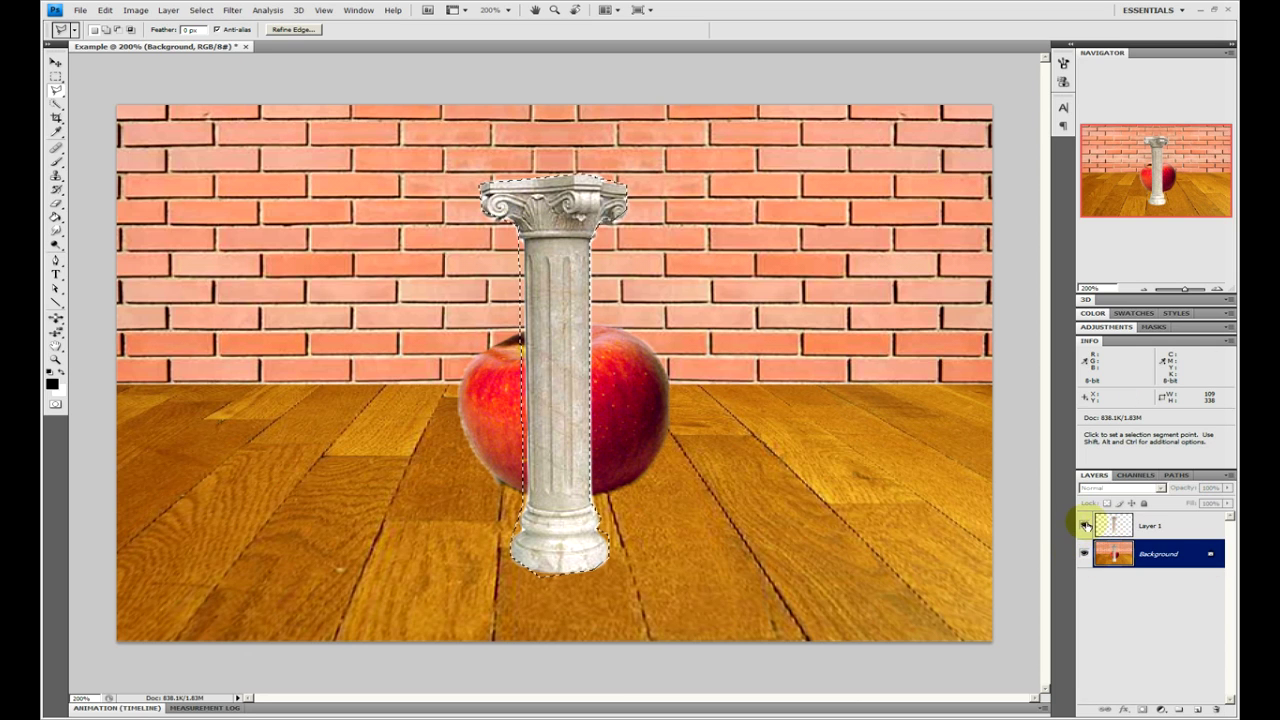
{"action": "left_click", "coordinate": [1085, 525]}
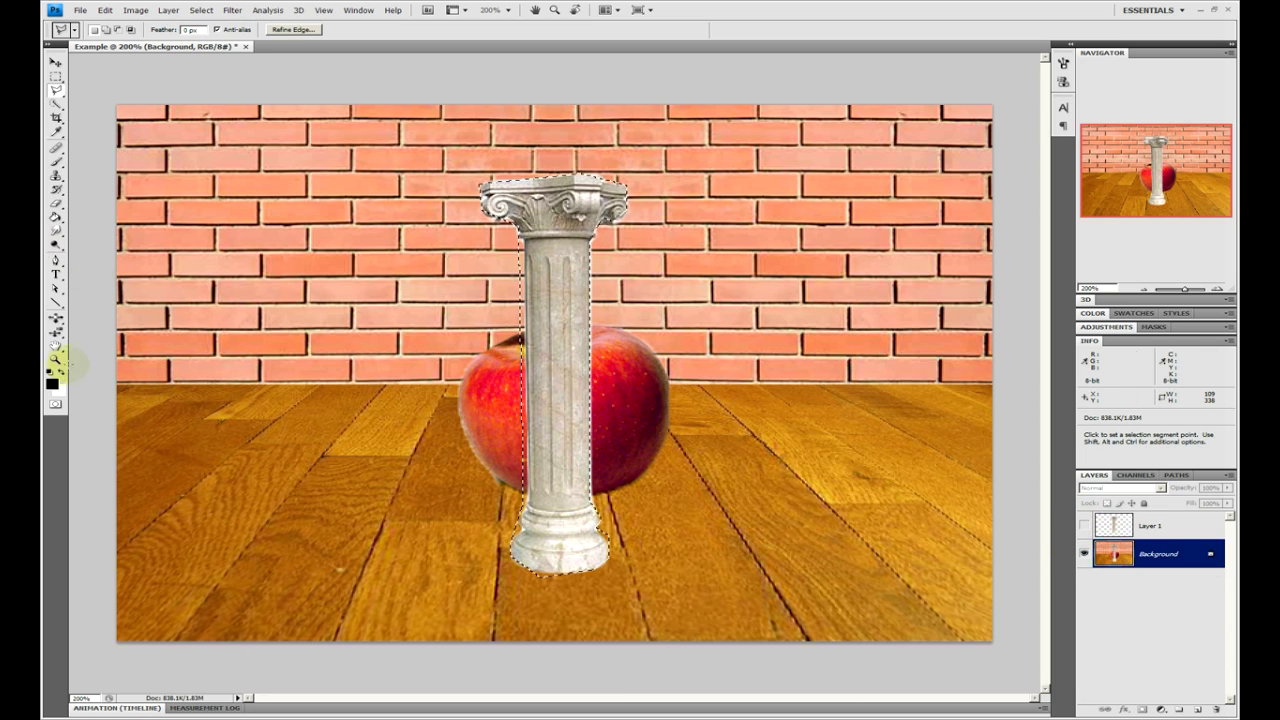
{"action": "key", "text": "alt+BackSpace"}
{"action": "key", "text": "ctrl+d"}
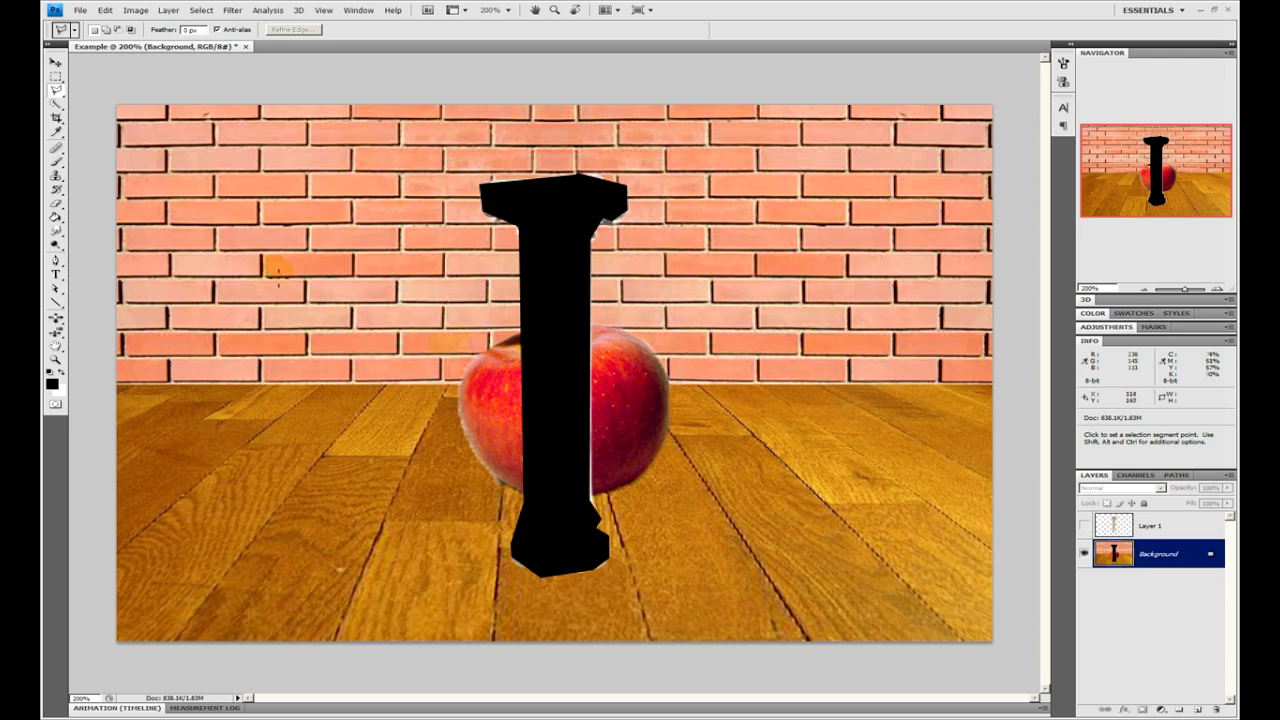
- Clone texture from the apple's right half into the right part of the black gap with the Clone Stamp
{"action": "left_click", "coordinate": [57, 178]}
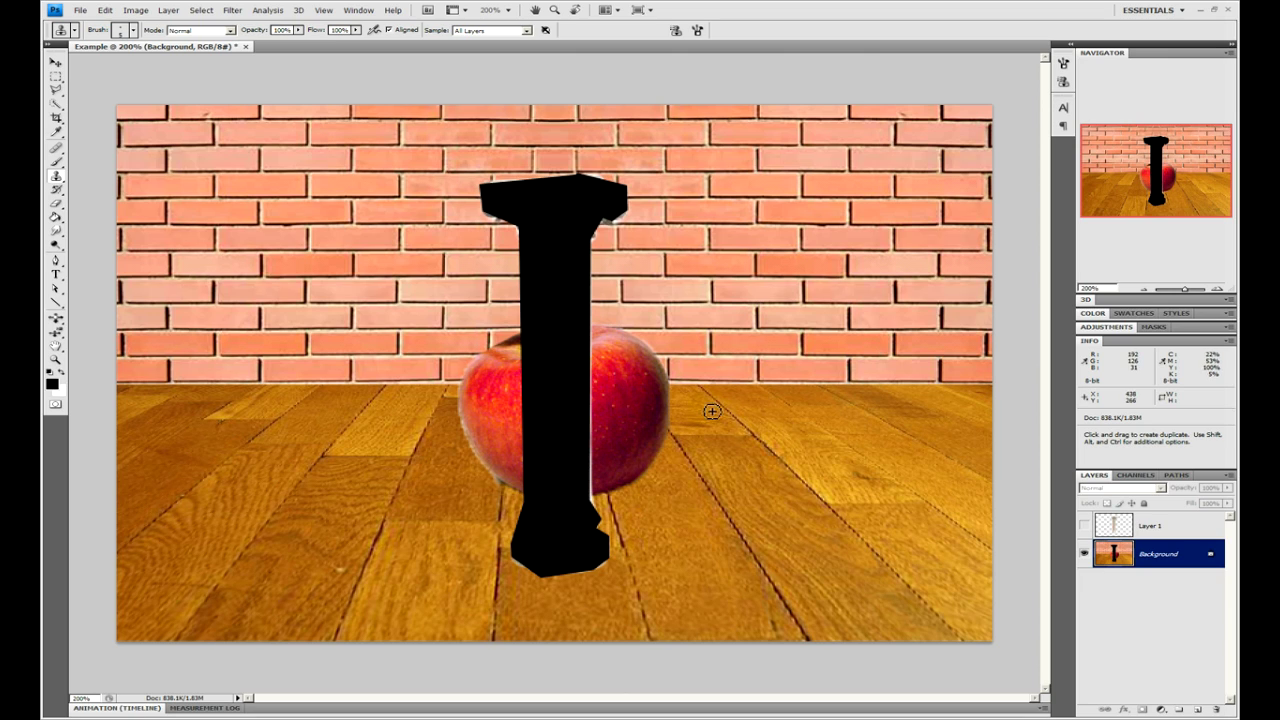
{"action": "key", "text": "alt"}
{"action": "left_click", "coordinate": [619, 391], "text": "alt"}
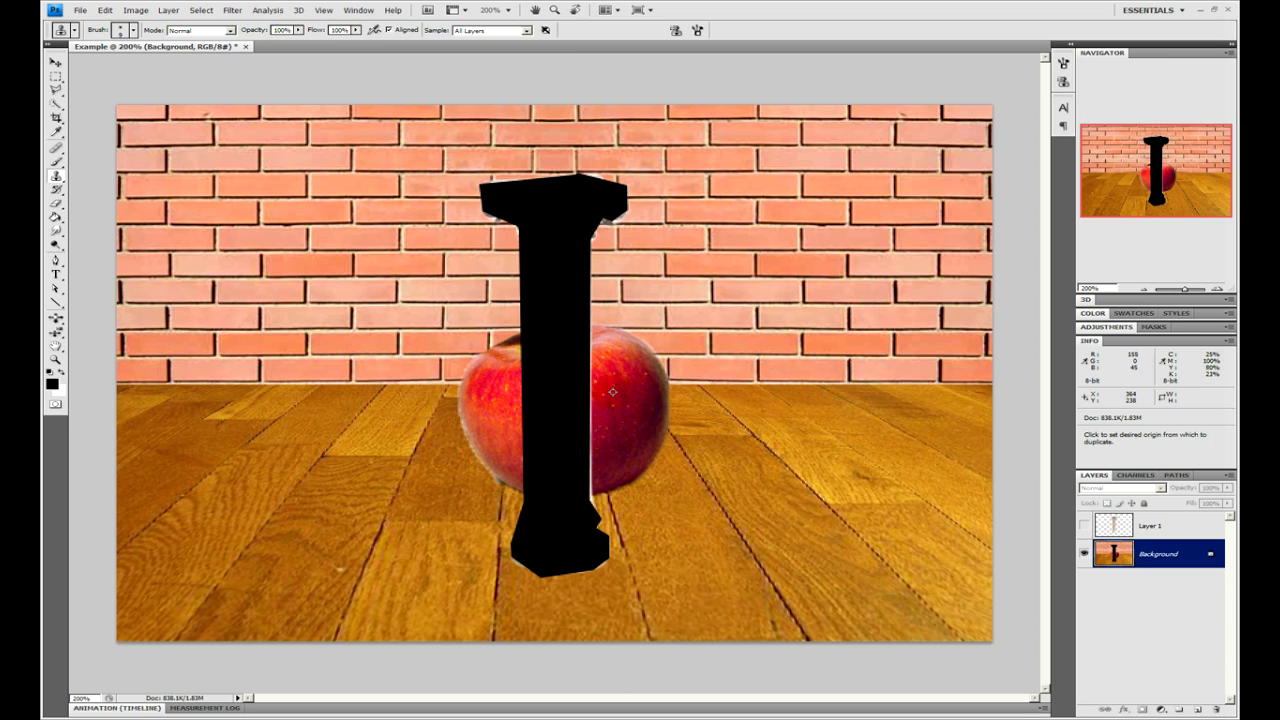
{"action": "mouse_move", "coordinate": [586, 386]}
{"action": "left_mouse_down"}
{"action": "mouse_move", "coordinate": [586, 357]}
{"action": "mouse_move", "coordinate": [573, 416]}
{"action": "mouse_move", "coordinate": [569, 374]}
{"action": "mouse_move", "coordinate": [651, 371]}
{"action": "mouse_move", "coordinate": [580, 423]}
{"action": "mouse_move", "coordinate": [569, 484]}
{"action": "mouse_move", "coordinate": [584, 412]}
{"action": "mouse_move", "coordinate": [587, 456]}
{"action": "mouse_move", "coordinate": [586, 435]}
{"action": "left_mouse_up"}
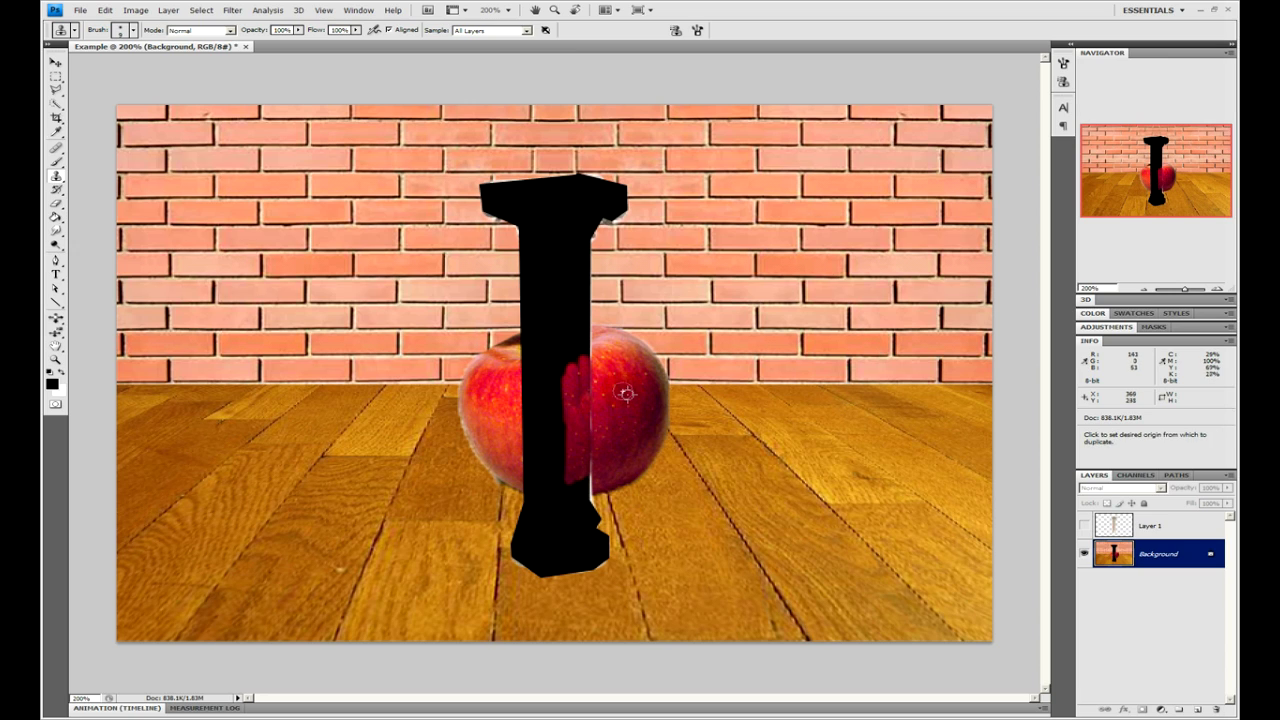
{"action": "left_click", "coordinate": [604, 351], "text": "alt"}
{"action": "mouse_move", "coordinate": [580, 358]}
{"action": "left_mouse_down"}
{"action": "mouse_move", "coordinate": [580, 336]}
{"action": "mouse_move", "coordinate": [588, 352]}
{"action": "mouse_move", "coordinate": [596, 334]}
{"action": "left_mouse_up"}
{"action": "key", "text": "alt"}
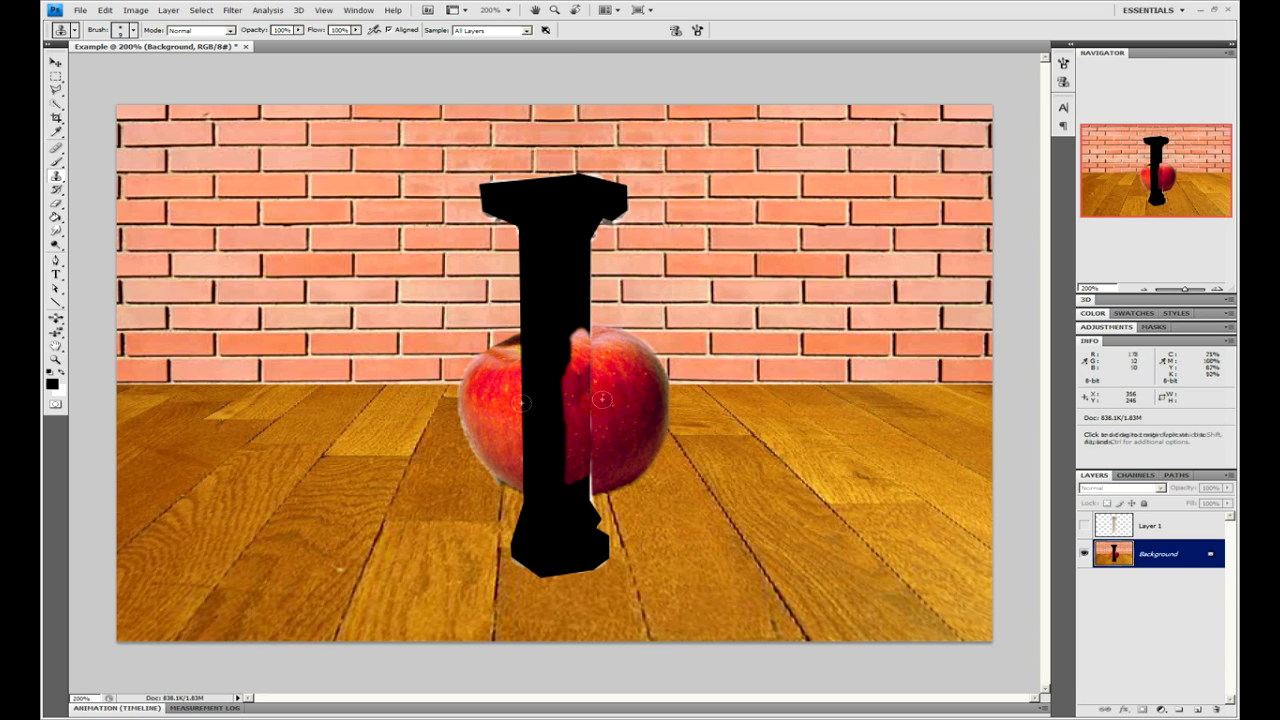
- Clone texture from the apple's left half over the left edge of the black gap, from stem to underside
{"action": "left_click", "coordinate": [499, 385], "text": "alt"}
{"action": "left_click_drag", "start_coordinate": [530, 362], "coordinate": [535, 465]}
{"action": "left_click", "coordinate": [517, 349], "text": "alt"}
{"action": "left_click_drag", "start_coordinate": [526, 346], "coordinate": [541, 352]}
{"action": "left_click", "coordinate": [514, 465], "text": "alt"}
{"action": "left_click_drag", "start_coordinate": [530, 464], "coordinate": [536, 476]}
{"action": "left_click", "coordinate": [550, 461]}
- Extend the cloned right-half skin across the middle of the apple and along its upper rim
{"action": "left_click", "coordinate": [608, 346], "text": "alt"}
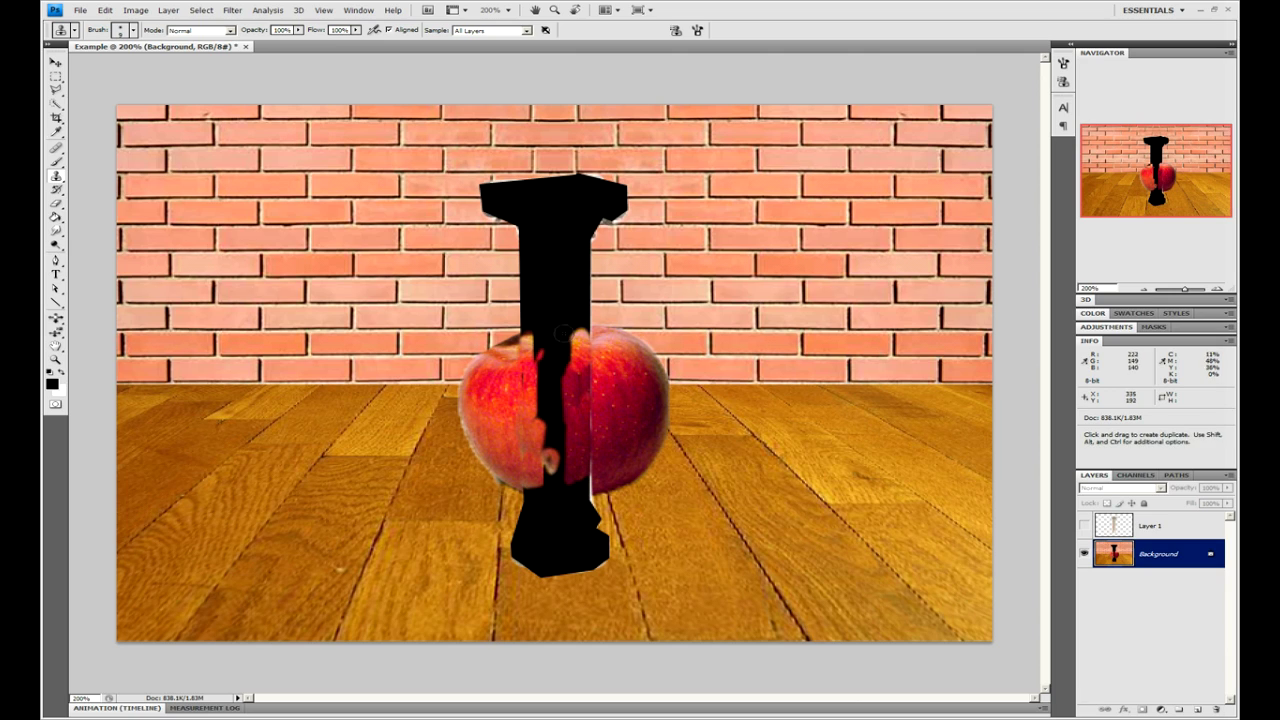
{"action": "mouse_move", "coordinate": [584, 342]}
{"action": "left_mouse_down"}
{"action": "mouse_move", "coordinate": [548, 389]}
{"action": "mouse_move", "coordinate": [559, 416]}
{"action": "mouse_move", "coordinate": [596, 402]}
{"action": "mouse_move", "coordinate": [546, 399]}
{"action": "mouse_move", "coordinate": [560, 401]}
{"action": "mouse_move", "coordinate": [561, 426]}
{"action": "mouse_move", "coordinate": [552, 416]}
{"action": "mouse_move", "coordinate": [578, 441]}
{"action": "mouse_move", "coordinate": [629, 429]}
{"action": "mouse_move", "coordinate": [581, 473]}
{"action": "mouse_move", "coordinate": [591, 489]}
{"action": "mouse_move", "coordinate": [534, 482]}
{"action": "mouse_move", "coordinate": [588, 438]}
{"action": "left_mouse_up"}
{"action": "left_click", "coordinate": [634, 391], "text": "alt"}
{"action": "left_click", "coordinate": [628, 428], "text": "alt"}
{"action": "left_click", "coordinate": [636, 394], "text": "alt"}
{"action": "left_click", "coordinate": [608, 338], "text": "alt"}
{"action": "left_click_drag", "start_coordinate": [574, 337], "coordinate": [583, 331]}
- Clone over the remaining black gaps in the apple's centre and upper left with skin sampled from its left half
{"action": "left_click", "coordinate": [507, 388], "text": "alt"}
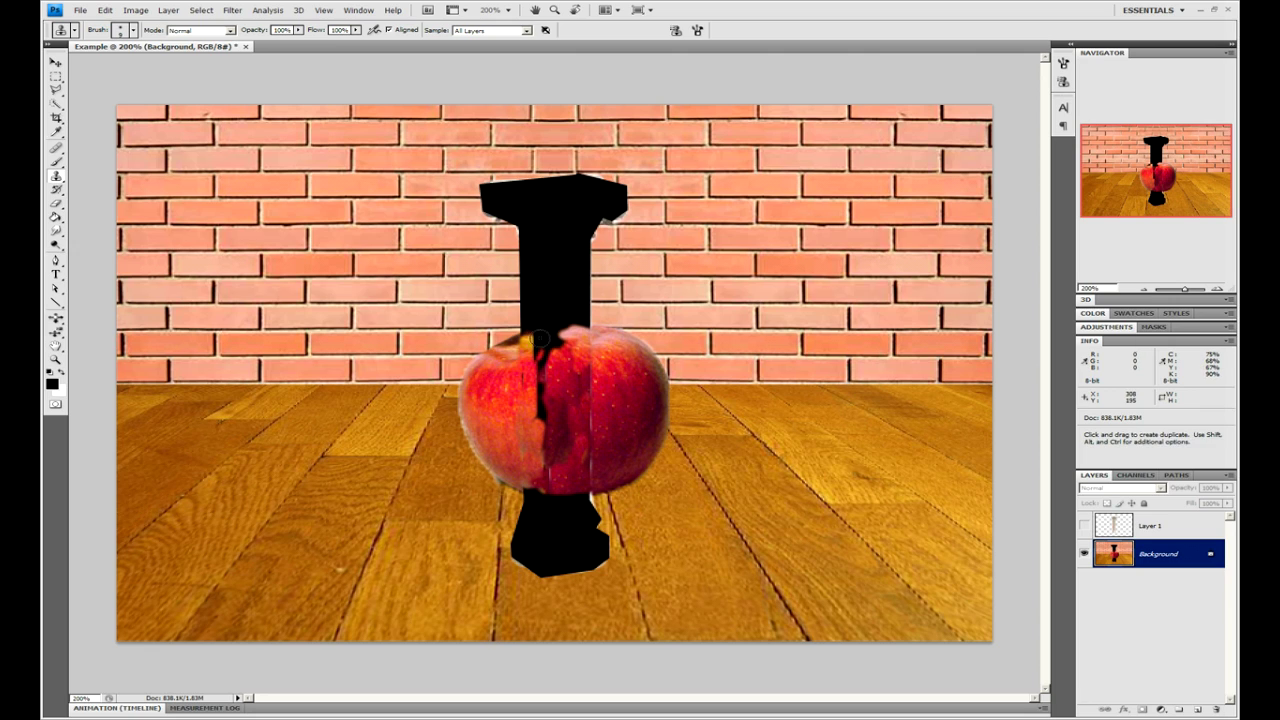
{"action": "mouse_move", "coordinate": [534, 397]}
{"action": "left_mouse_down"}
{"action": "mouse_move", "coordinate": [542, 367]}
{"action": "mouse_move", "coordinate": [541, 413]}
{"action": "left_mouse_up"}
{"action": "left_click", "coordinate": [520, 384], "text": "alt"}
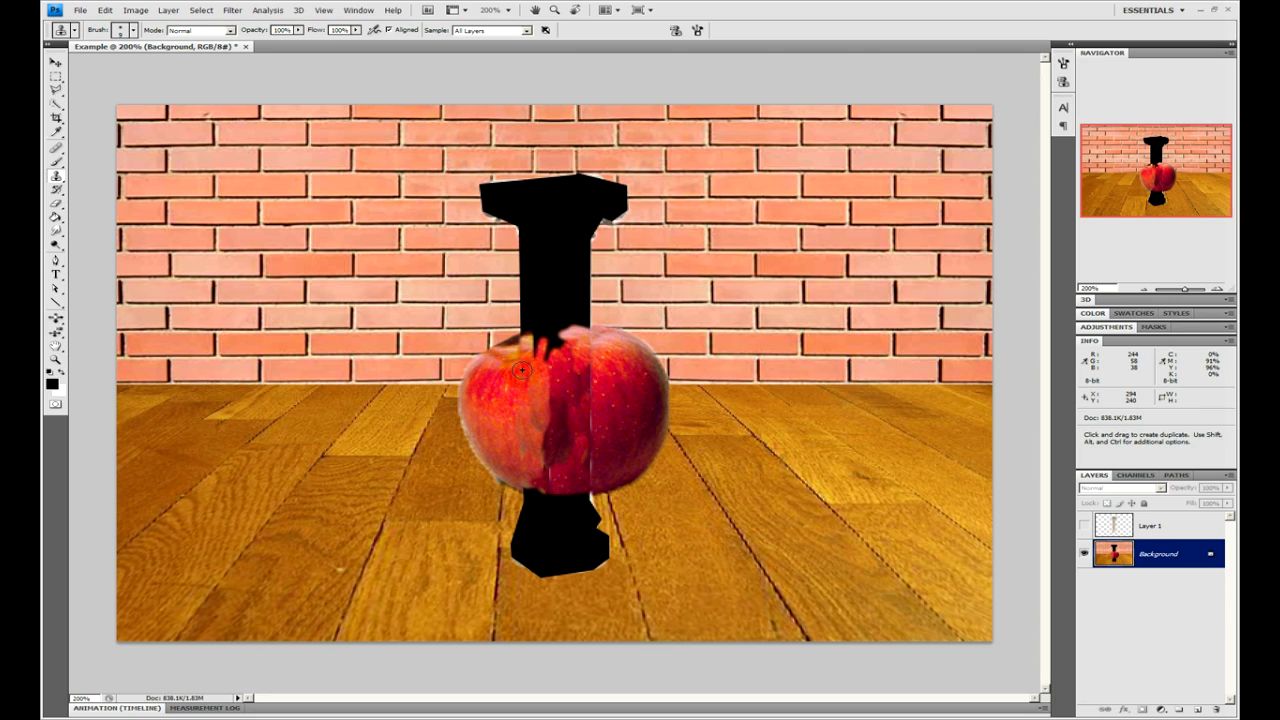
{"action": "mouse_move", "coordinate": [514, 362]}
{"action": "left_mouse_down"}
{"action": "mouse_move", "coordinate": [570, 332]}
{"action": "mouse_move", "coordinate": [535, 333]}
{"action": "mouse_move", "coordinate": [569, 329]}
{"action": "mouse_move", "coordinate": [549, 371]}
{"action": "mouse_move", "coordinate": [516, 375]}
{"action": "mouse_move", "coordinate": [533, 346]}
{"action": "mouse_move", "coordinate": [546, 365]}
{"action": "mouse_move", "coordinate": [564, 339]}
{"action": "left_mouse_up"}
{"action": "left_click", "coordinate": [507, 362], "text": "alt"}
{"action": "left_click", "coordinate": [511, 378], "text": "alt"}
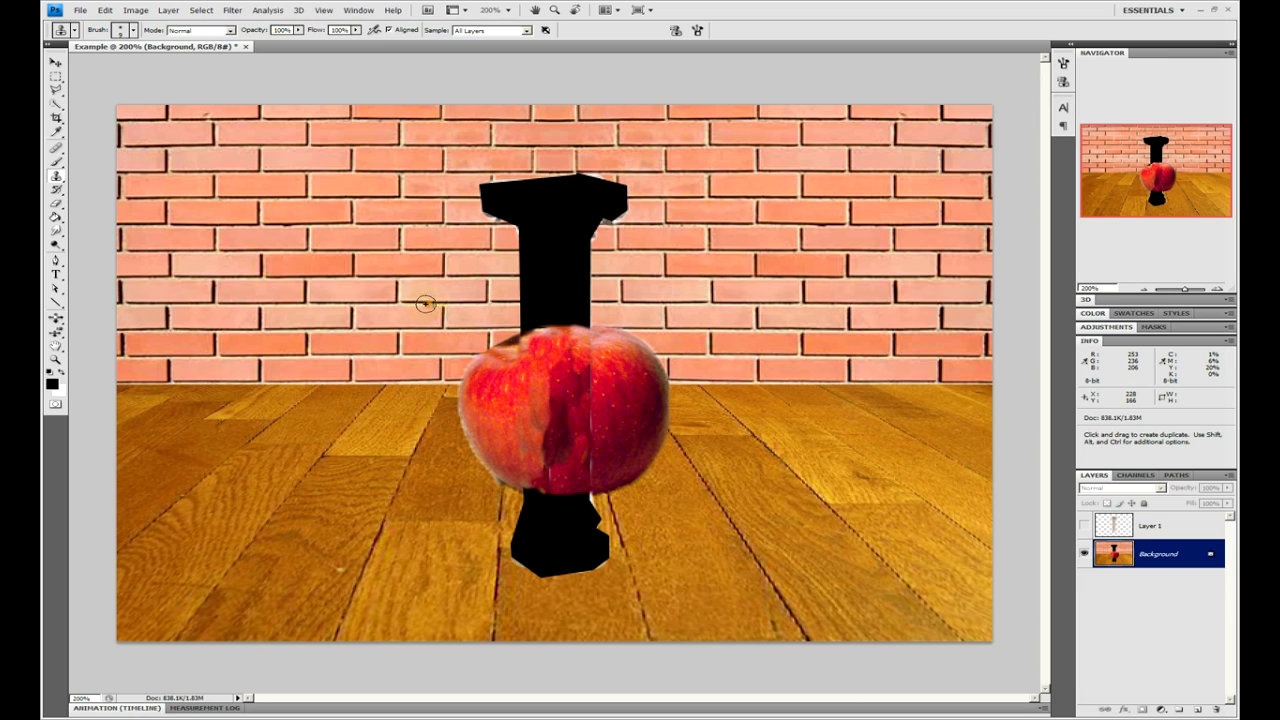
- Outline the rebuilt apple with a Polygonal Lasso selection
{"action": "left_click", "coordinate": [56, 90]}
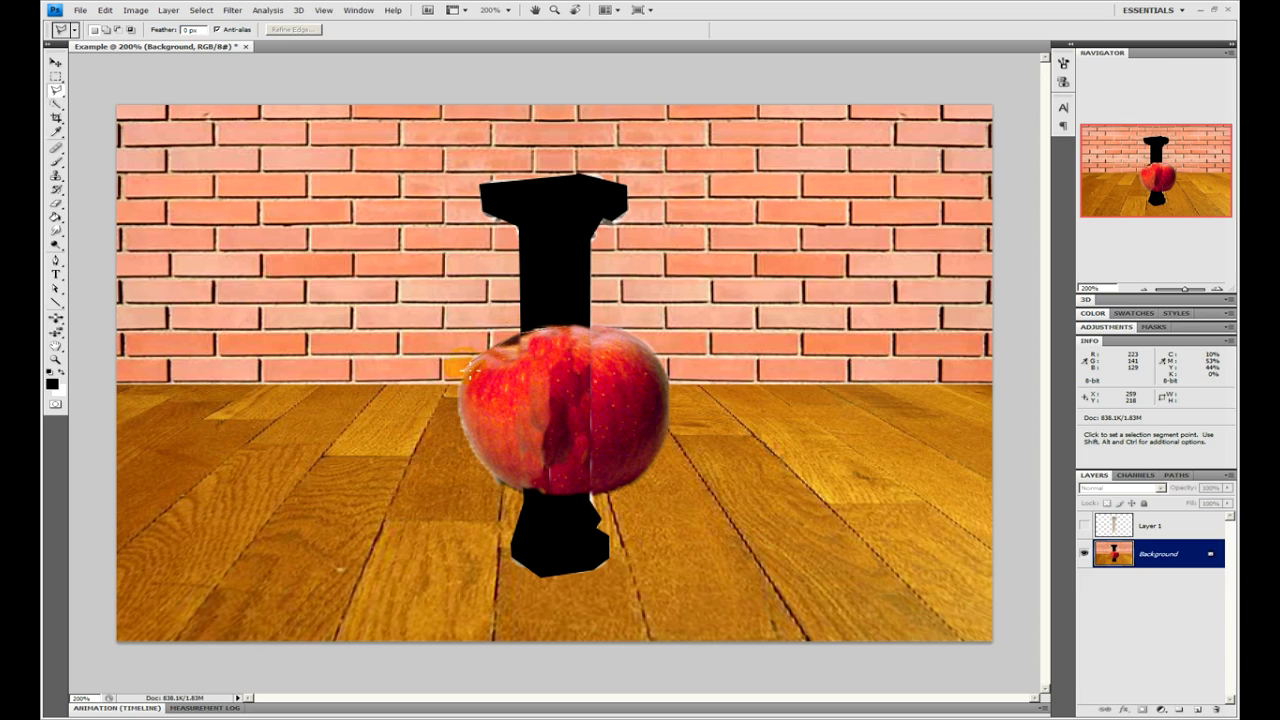
{"action": "left_click", "coordinate": [524, 492]}
{"action": "left_click", "coordinate": [588, 494]}
{"action": "left_click", "coordinate": [629, 489]}
{"action": "left_click", "coordinate": [667, 431]}
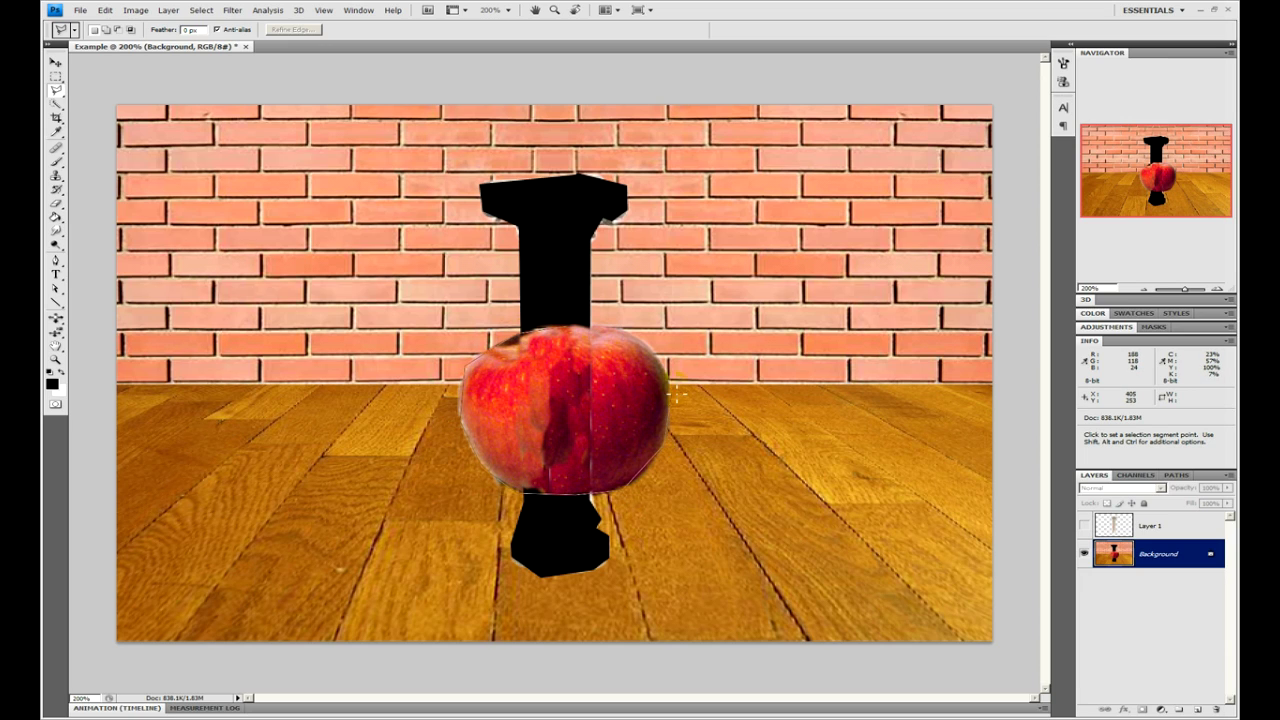
{"action": "left_click", "coordinate": [669, 378]}
{"action": "left_click", "coordinate": [648, 345]}
{"action": "left_click", "coordinate": [569, 321]}
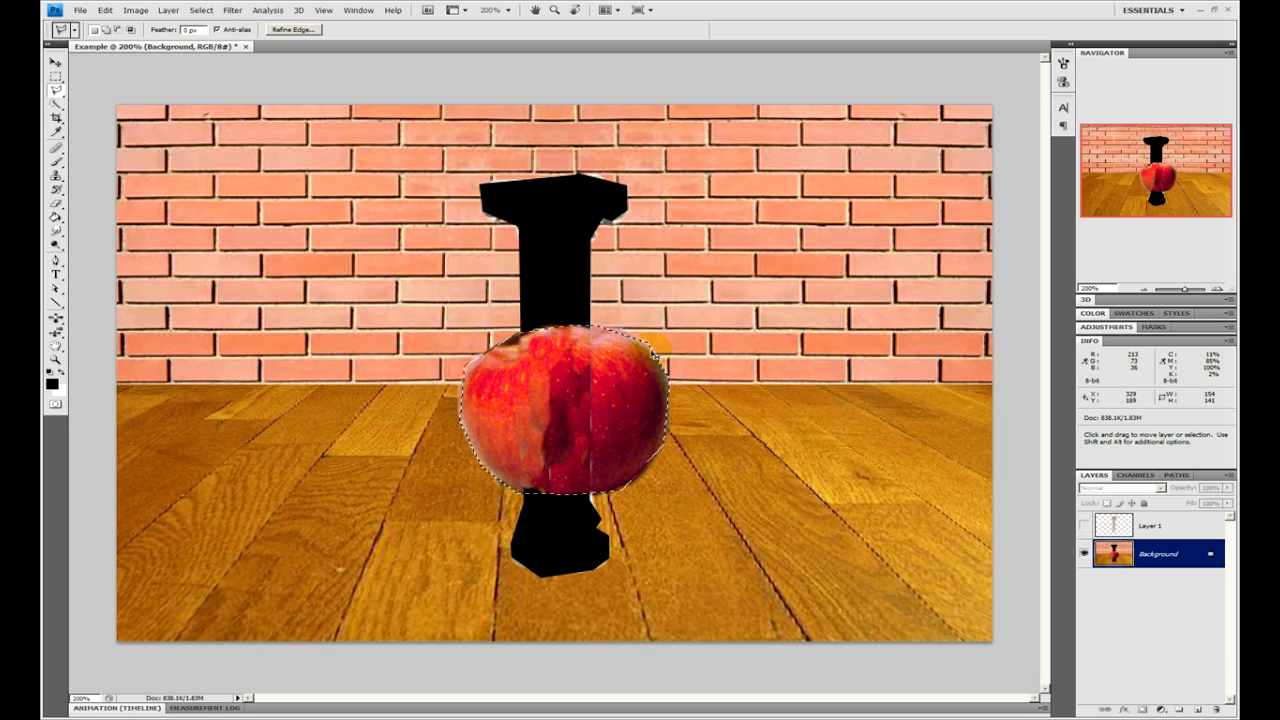
- Copy the selected apple onto a new layer above the Background and hide that layer
{"action": "left_click", "coordinate": [1199, 708]}
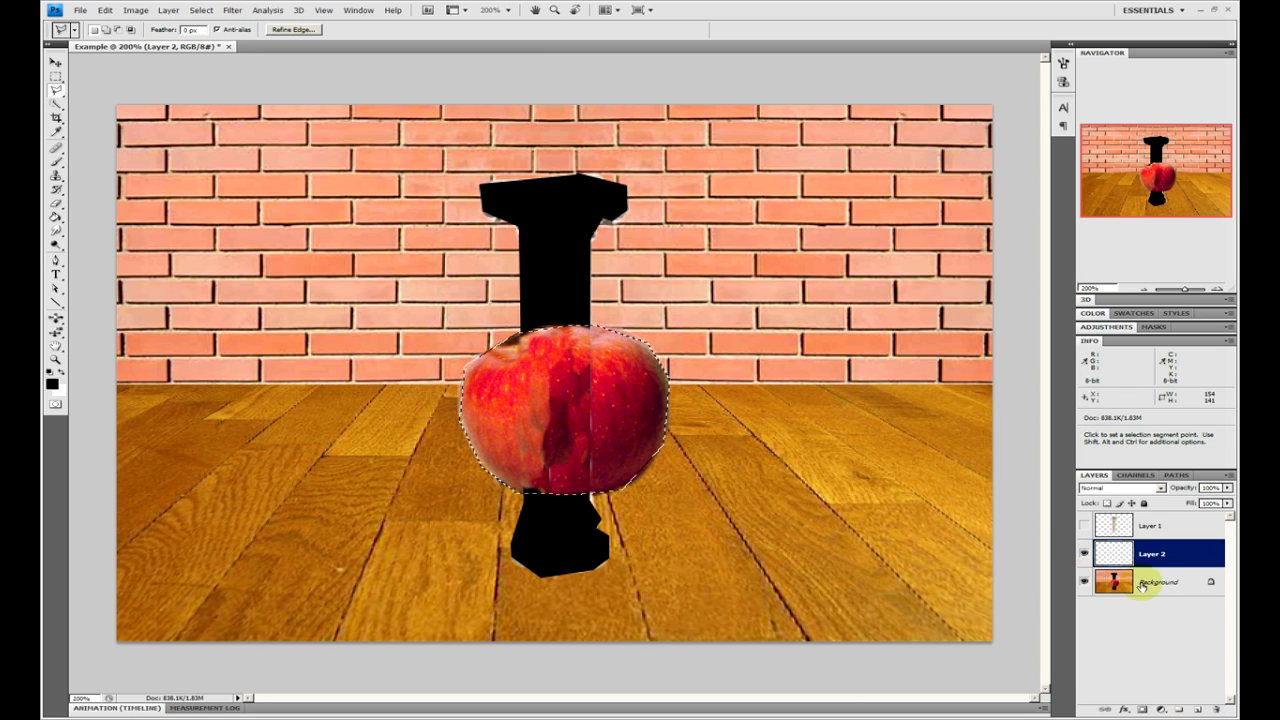
{"action": "key", "text": "ctrl+v"}
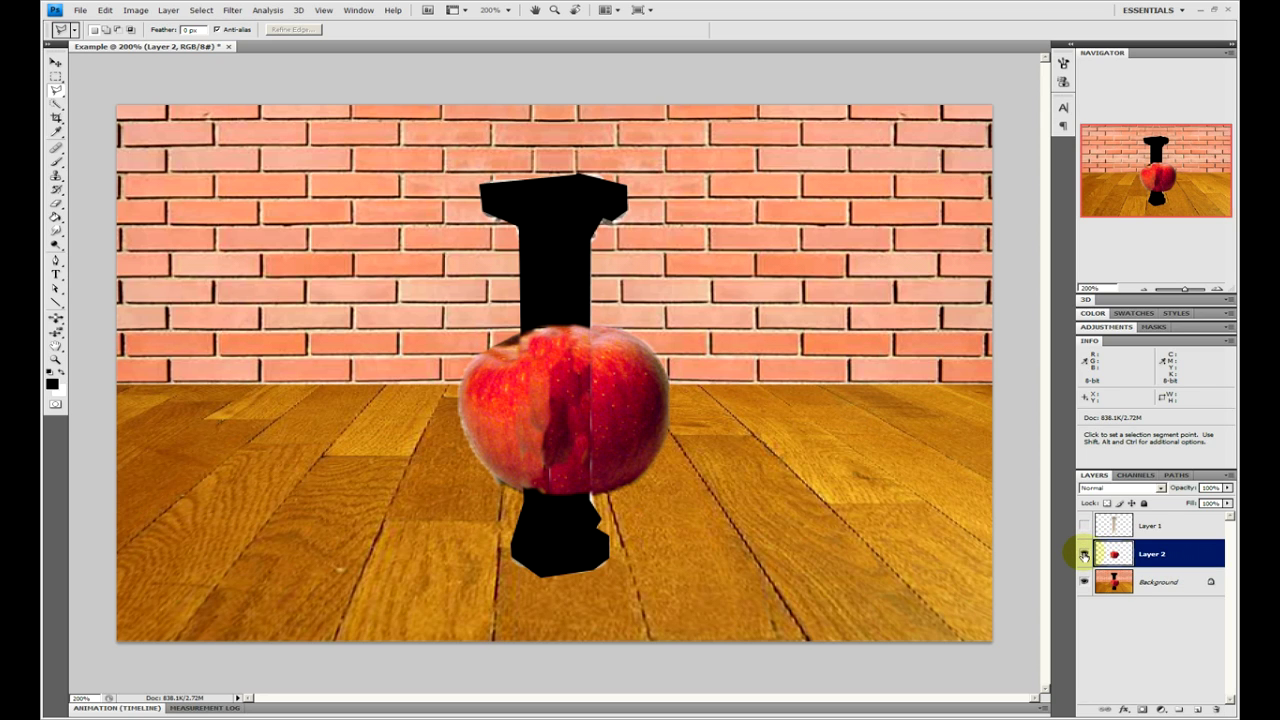
{"action": "left_click", "coordinate": [1083, 556]}
- Load the apple layer's outline, fill it with black on the Background and deselect
{"action": "left_click", "coordinate": [1114, 553], "text": "ctrl"}
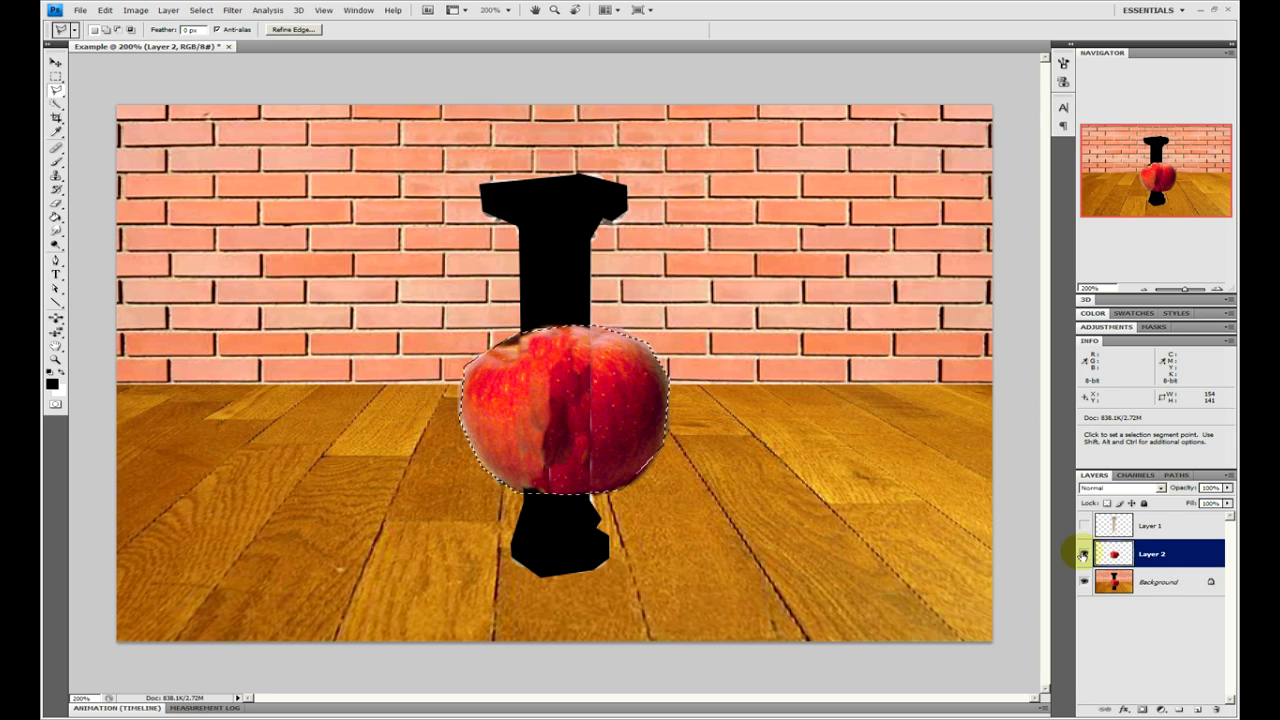
{"action": "left_click", "coordinate": [1150, 580]}
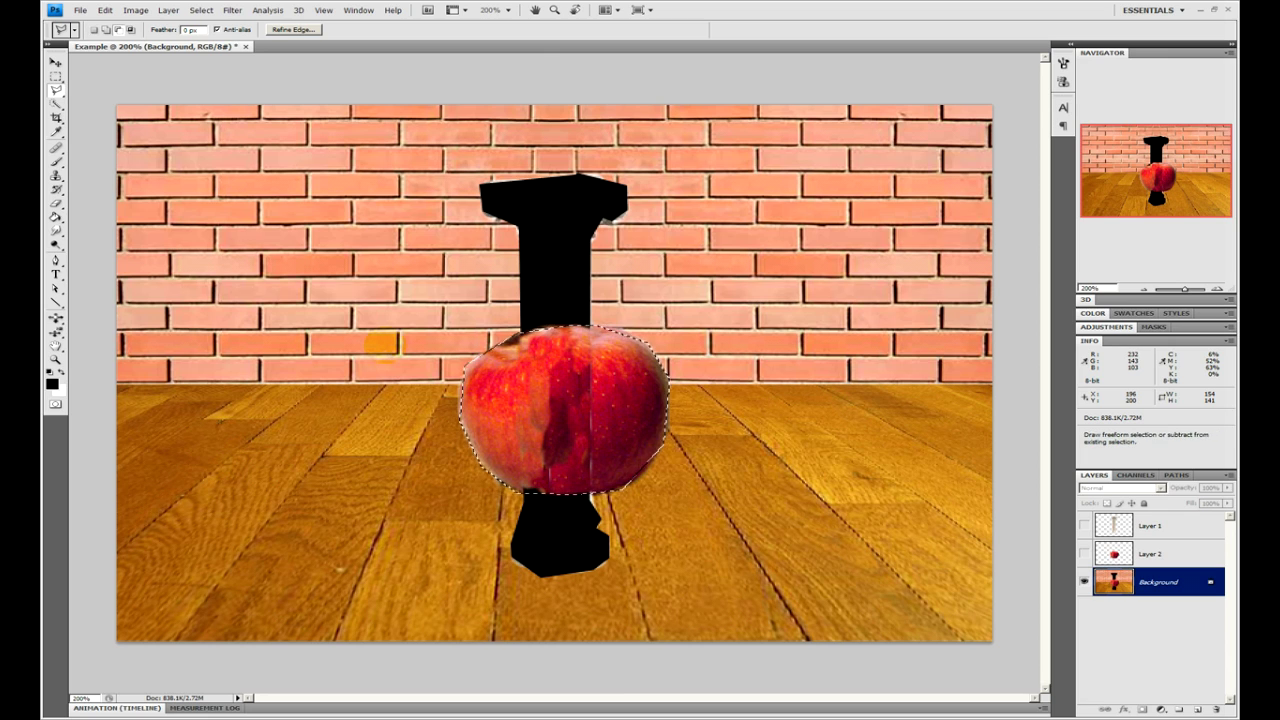
{"action": "key", "text": "alt+BackSpace"}
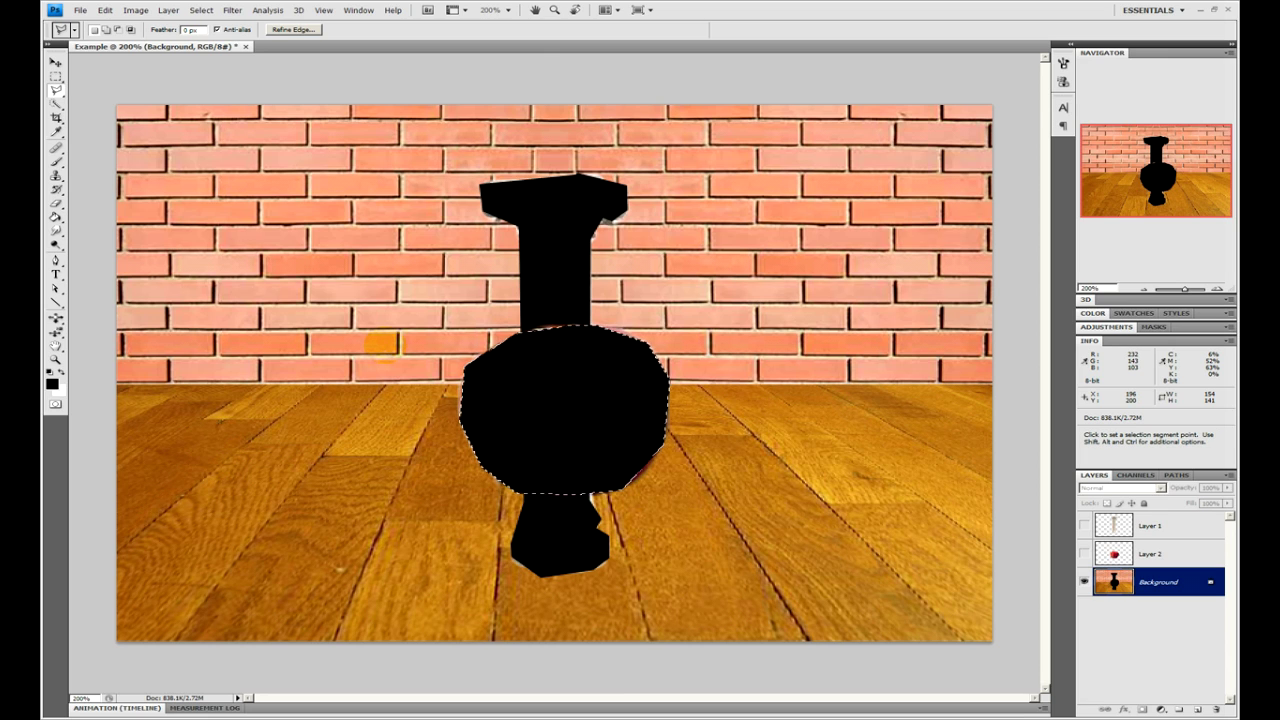
{"action": "key", "text": "ctrl+d"}
- Activate the Clone Stamp and load the combined outlines of the apple and pillar layers as one selection
{"action": "key", "text": "s"}
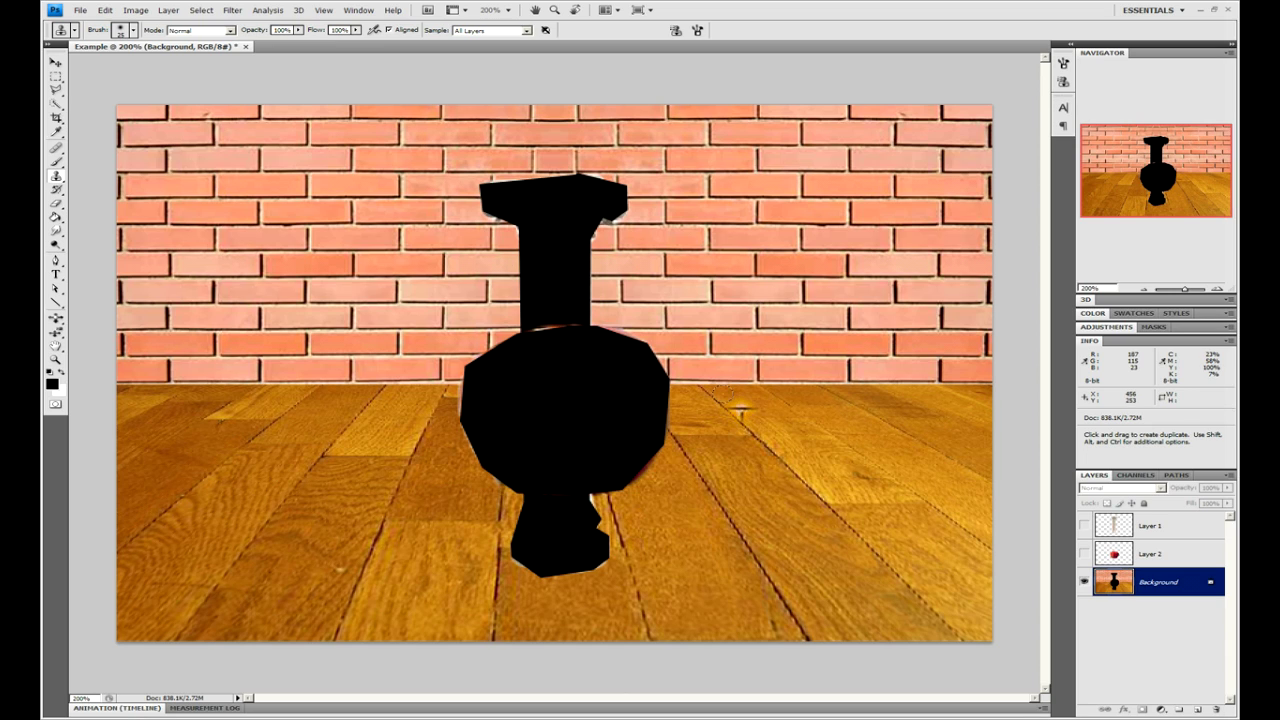
{"action": "left_click", "coordinate": [1114, 553], "text": "ctrl"}
{"action": "left_click", "coordinate": [1114, 524], "text": "ctrl+shift"}
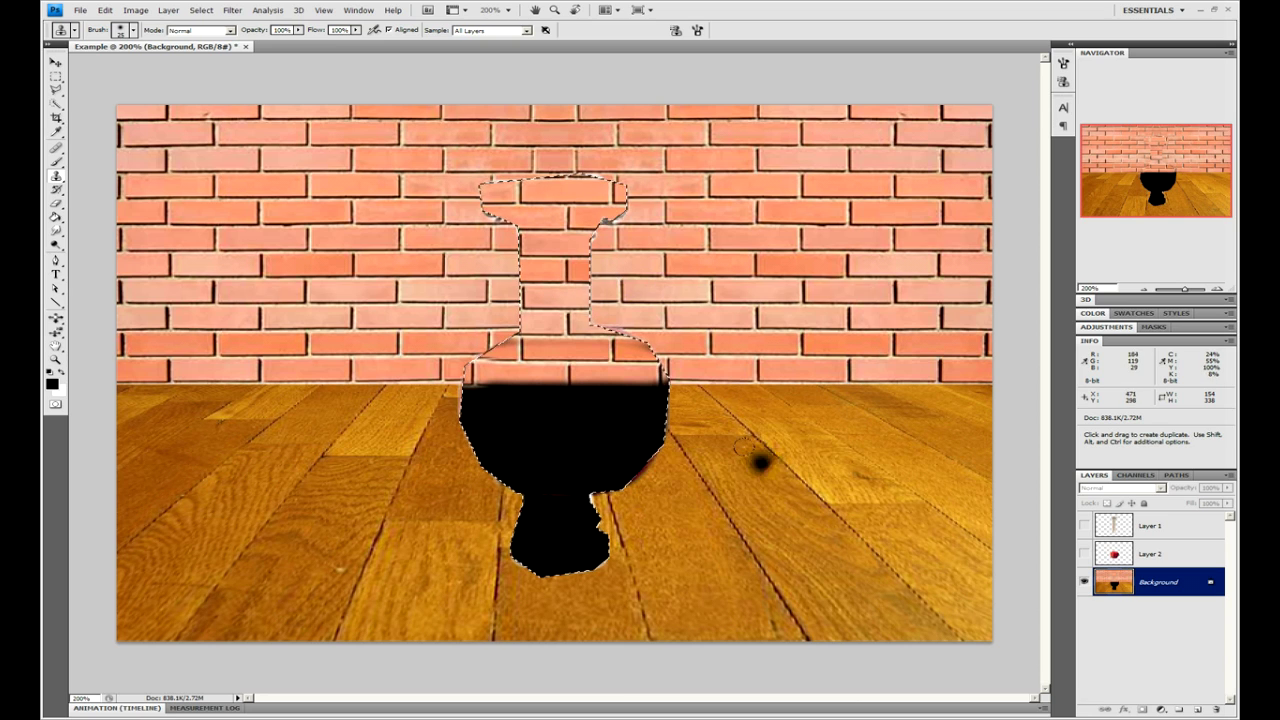
- Clone wooden floor planks over the black area inside the selection, sampling from several spots on the surrounding floor
{"action": "left_click", "coordinate": [709, 515], "text": "alt"}
{"action": "left_click", "coordinate": [569, 502]}
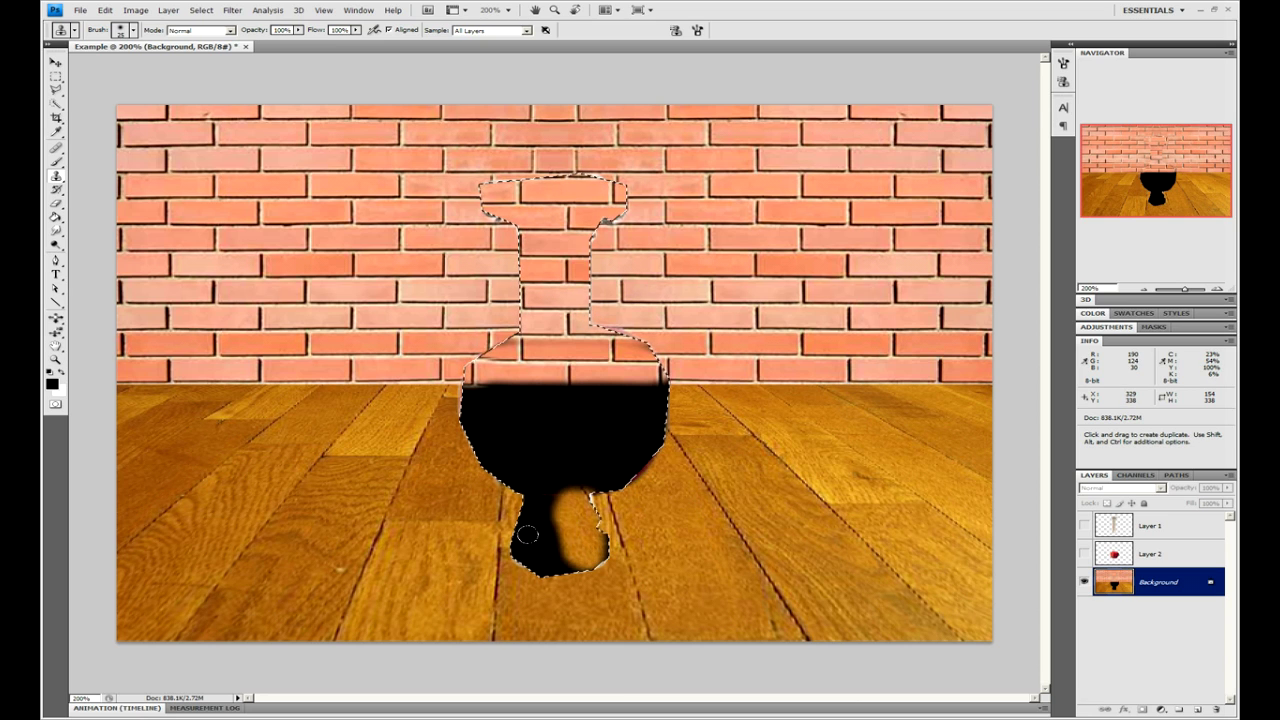
{"action": "left_click", "coordinate": [764, 447], "text": "alt"}
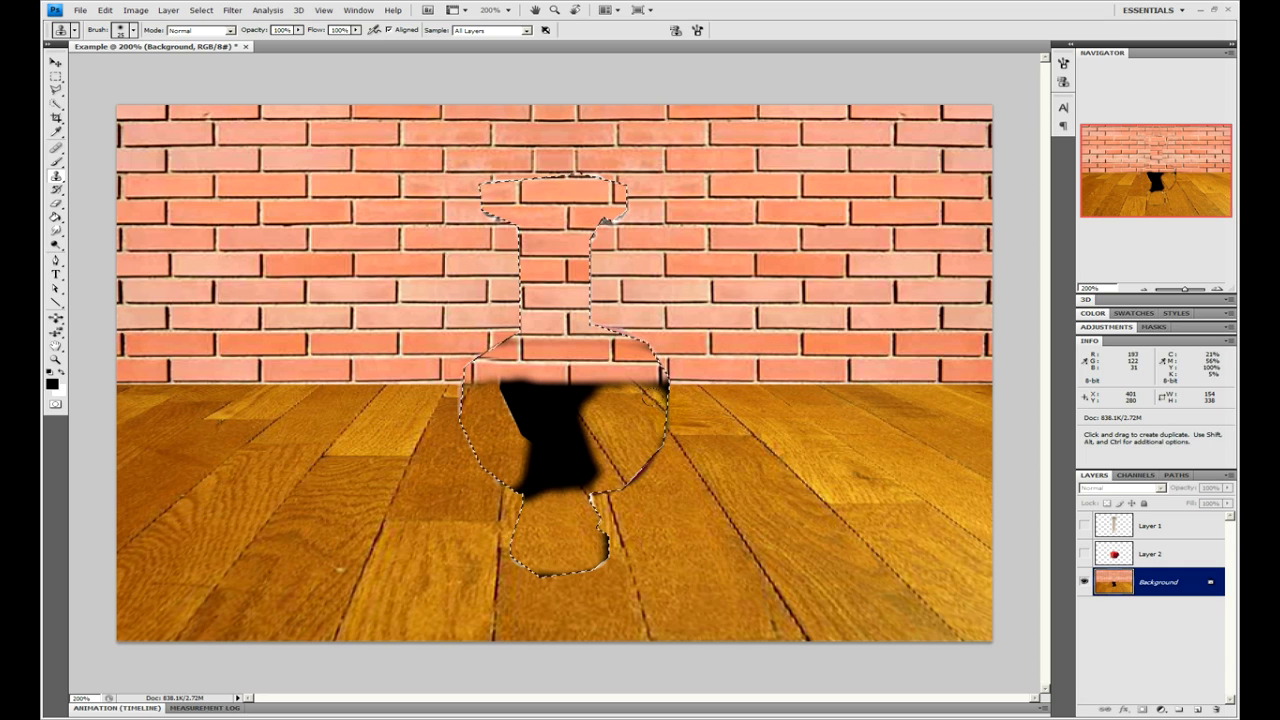
{"action": "key", "text": "alt"}
{"action": "left_click", "coordinate": [626, 600], "text": "alt"}
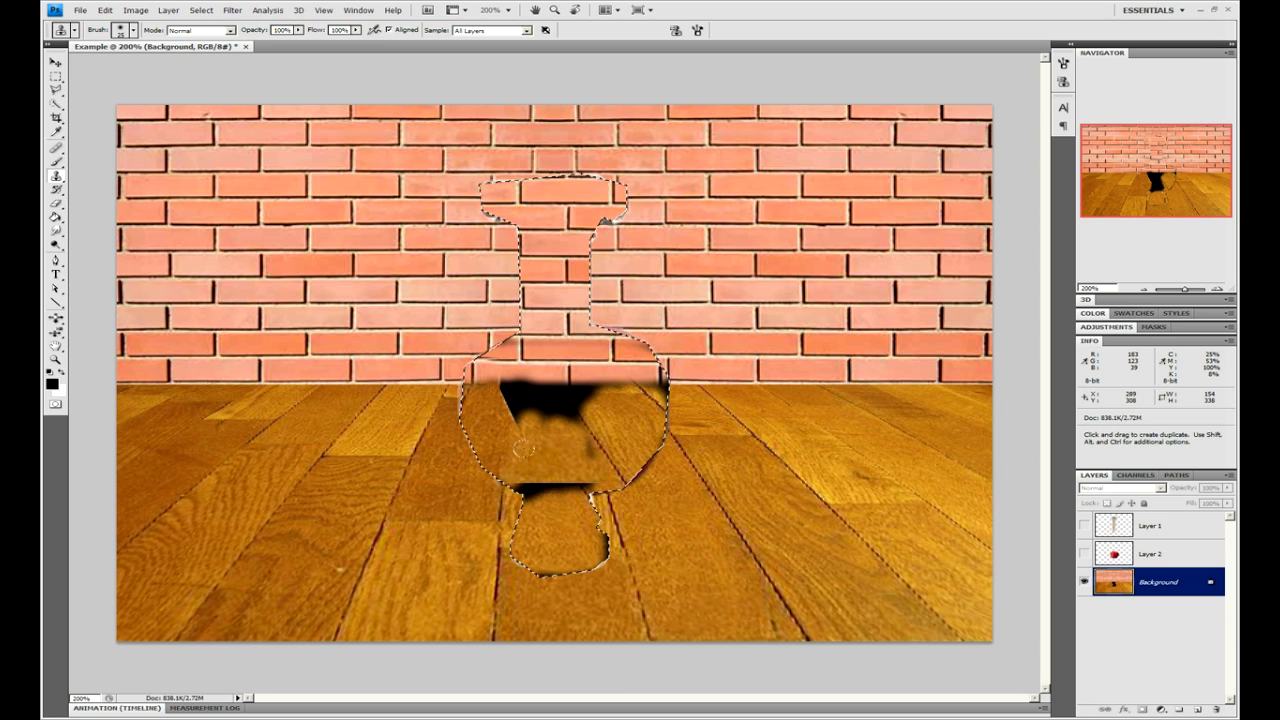
{"action": "left_click", "coordinate": [419, 598], "text": "alt"}
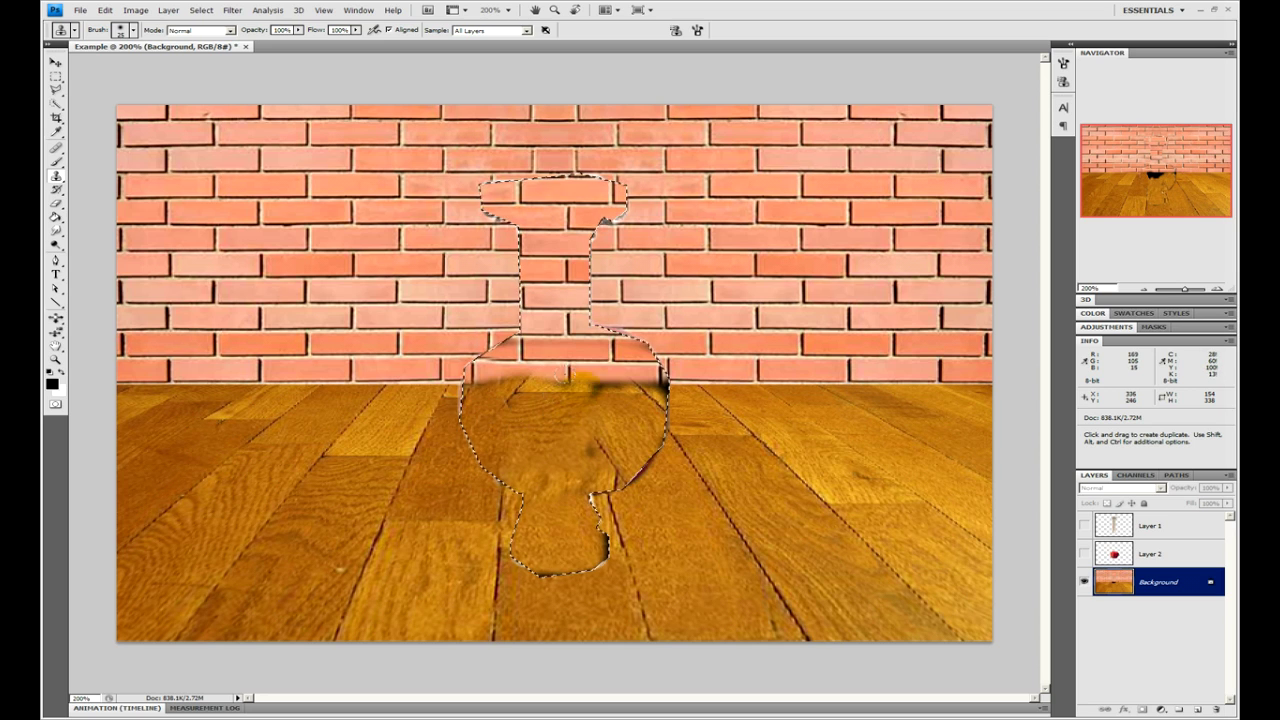
{"action": "left_click_drag", "start_coordinate": [586, 452], "coordinate": [606, 466]}
{"action": "left_click", "coordinate": [723, 411], "text": "alt"}
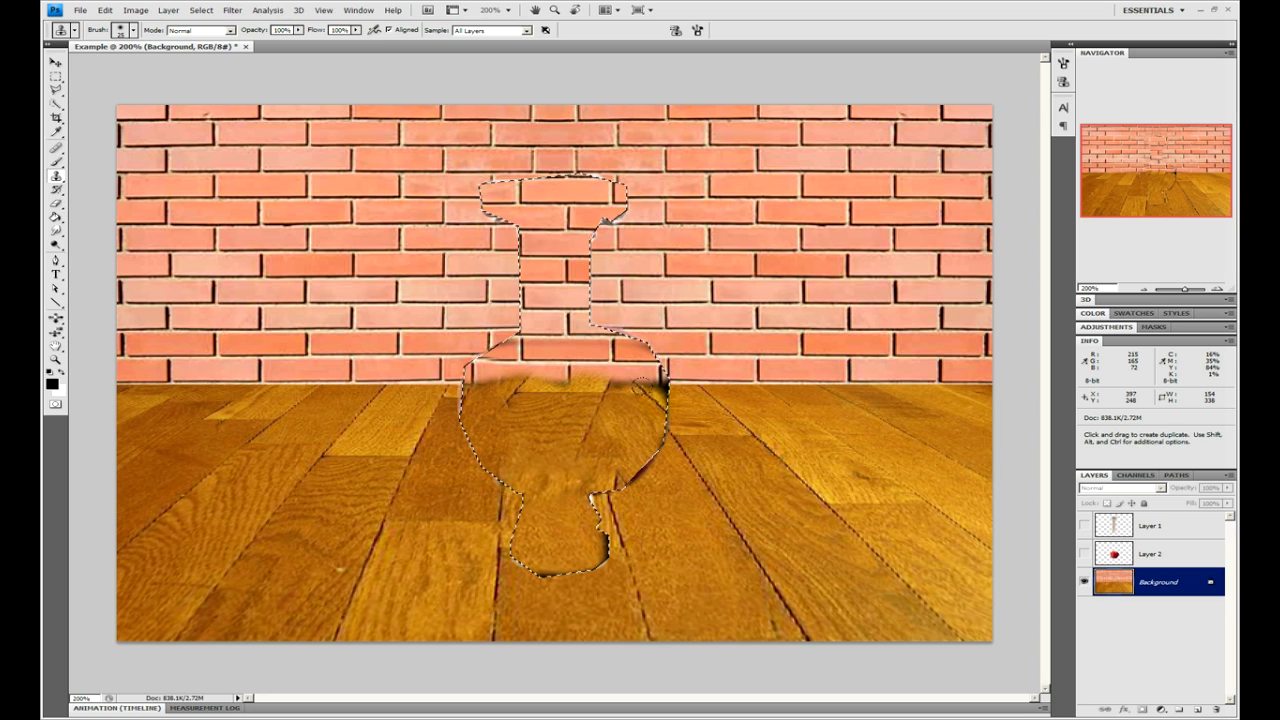